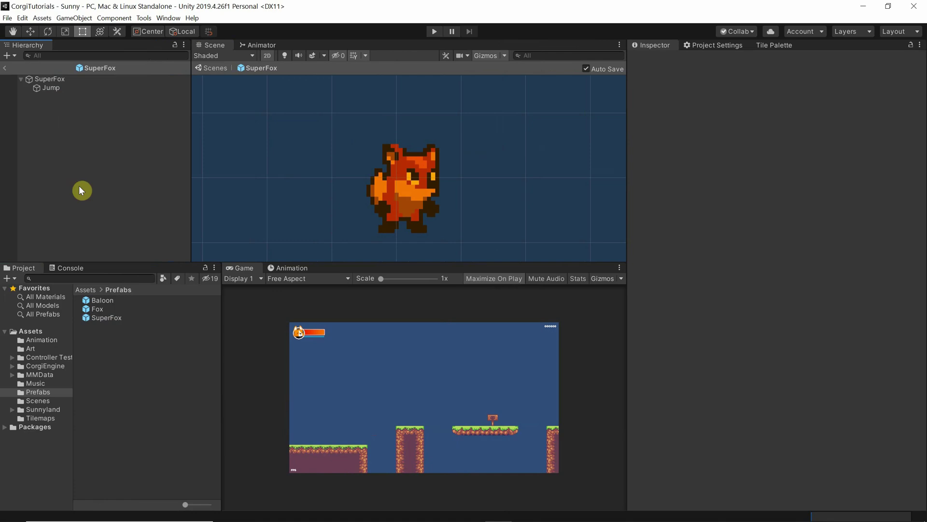
Step: Select the SuperFox prefab and review its Character Jump (2 jumps, height 3.025), Run and Jetpack settings
click(107, 317)
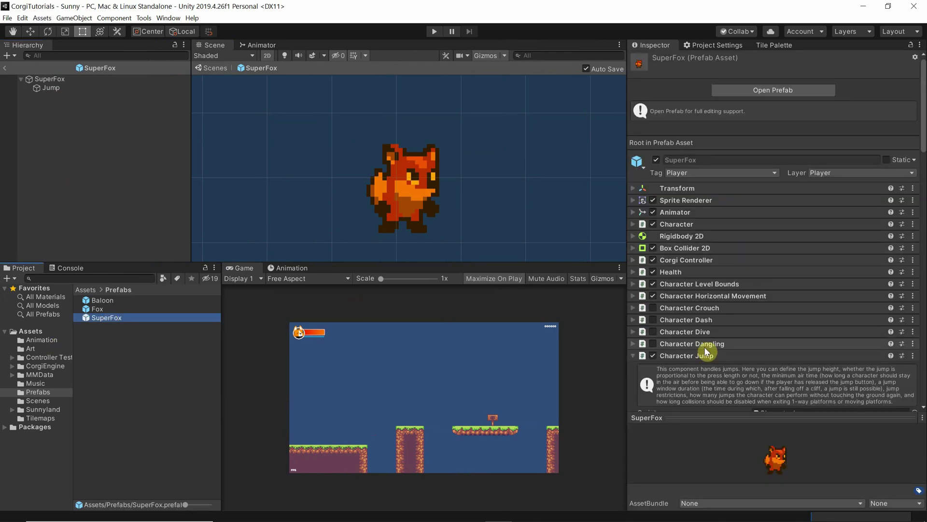
scroll(705, 348, down, 3)
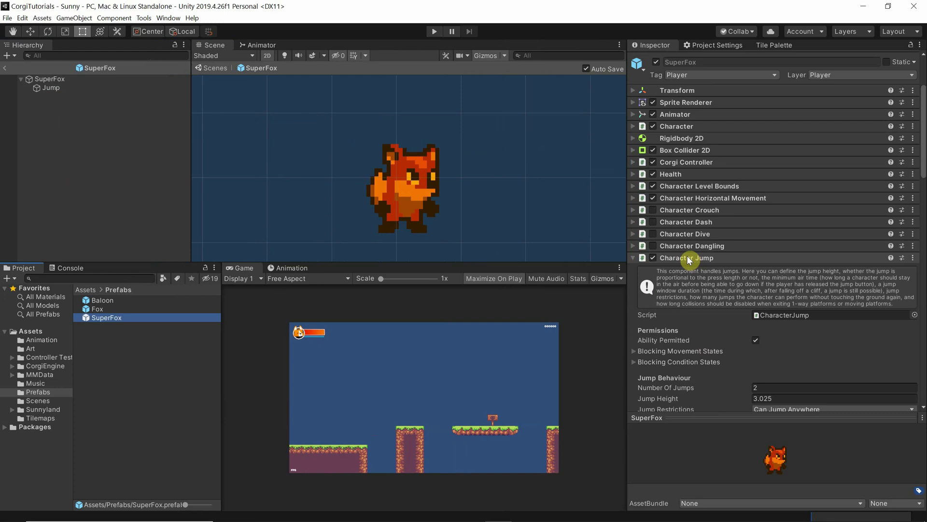
scroll(691, 261, down, 15)
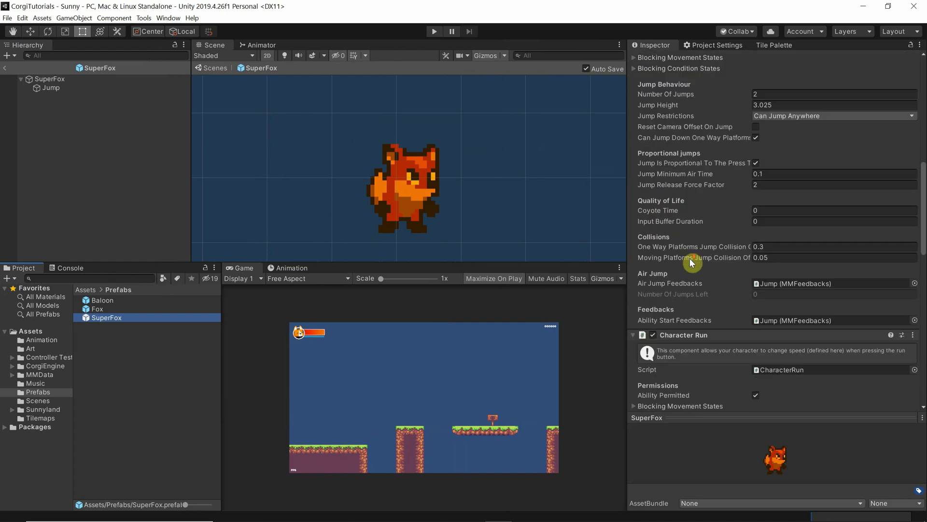
scroll(702, 256, up, 6)
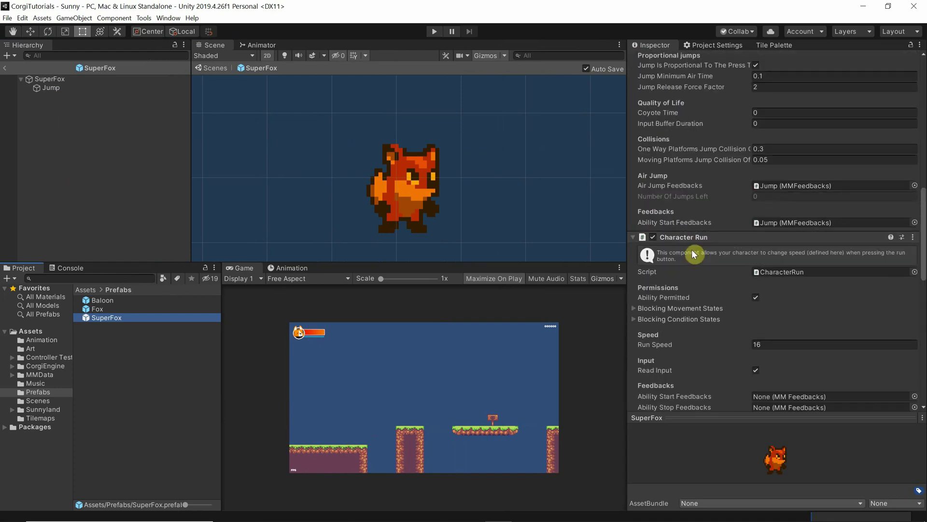
scroll(698, 263, down, 3)
scroll(696, 262, down, 3)
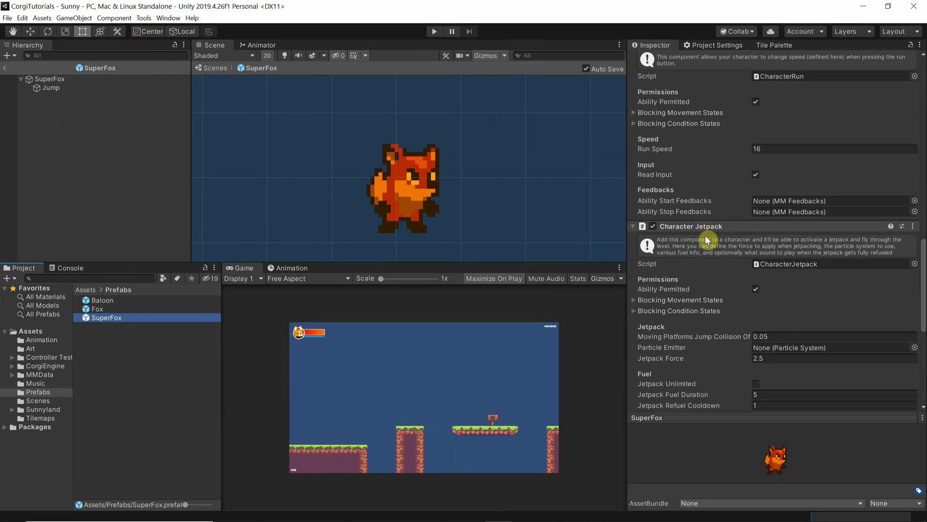
scroll(704, 239, up, 9)
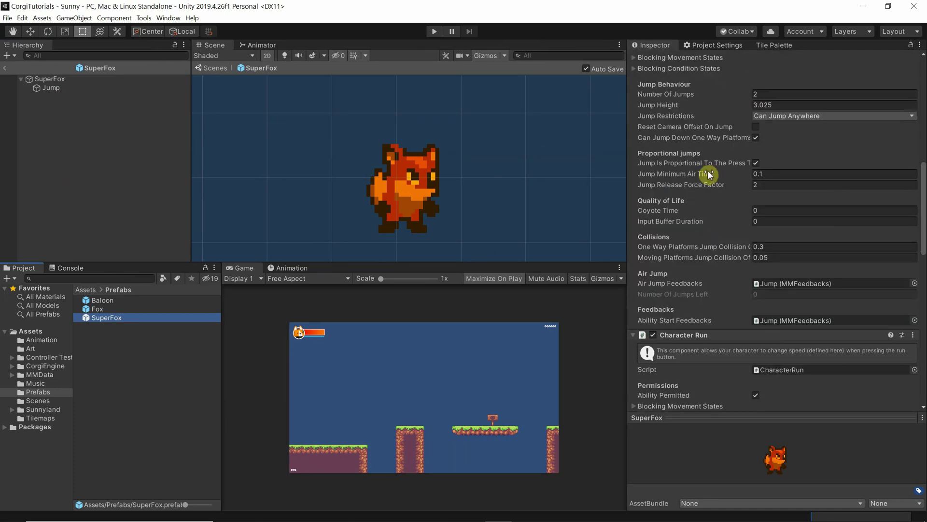
scroll(710, 175, up, 3)
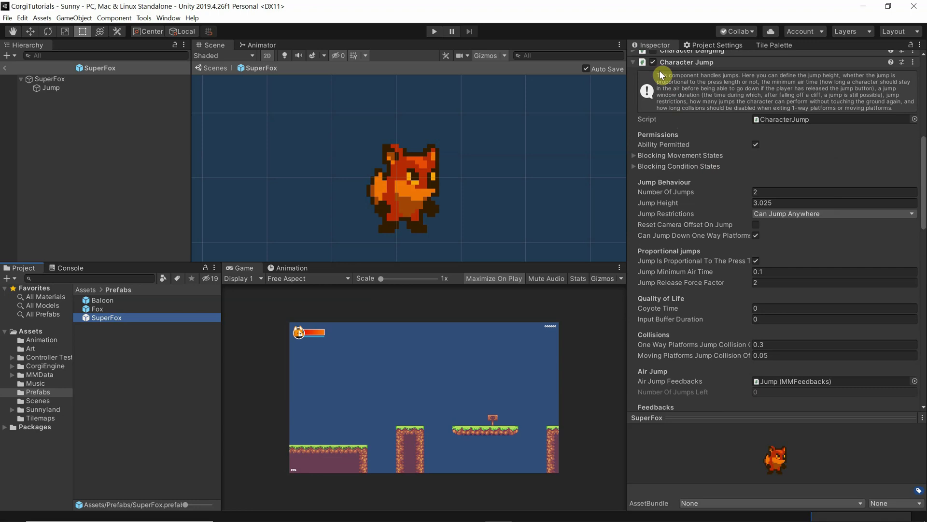
Step: Open Project Settings from the Edit menu to show the Input Manager axes
click(704, 46)
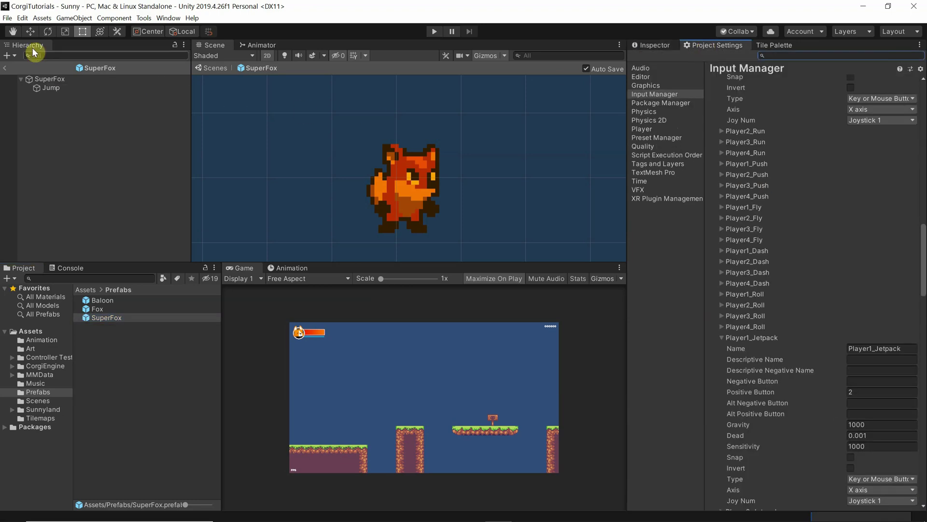
click(23, 19)
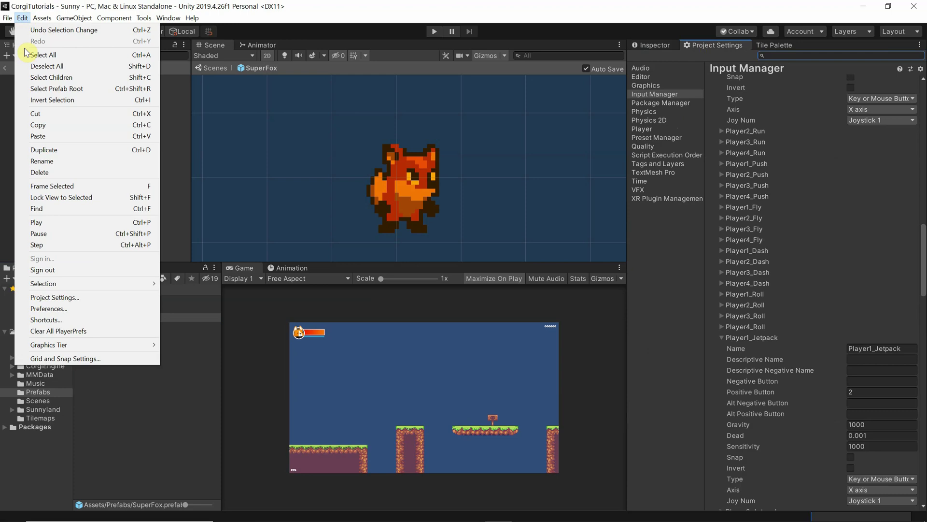
click(68, 299)
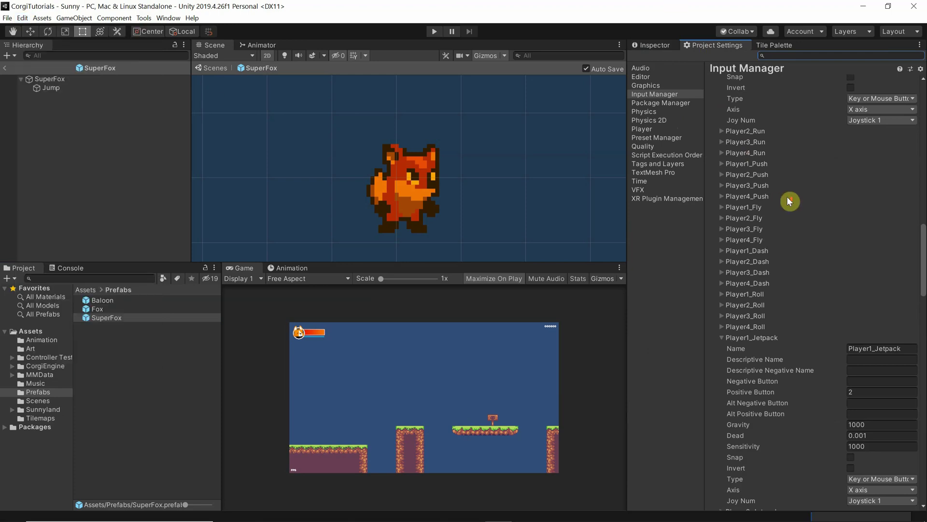
scroll(787, 196, up, 15)
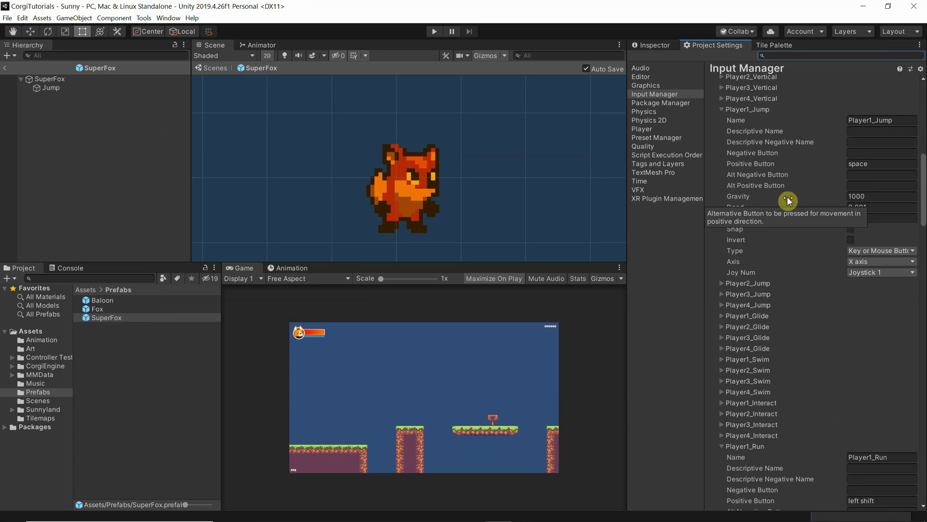
scroll(787, 199, up, 8)
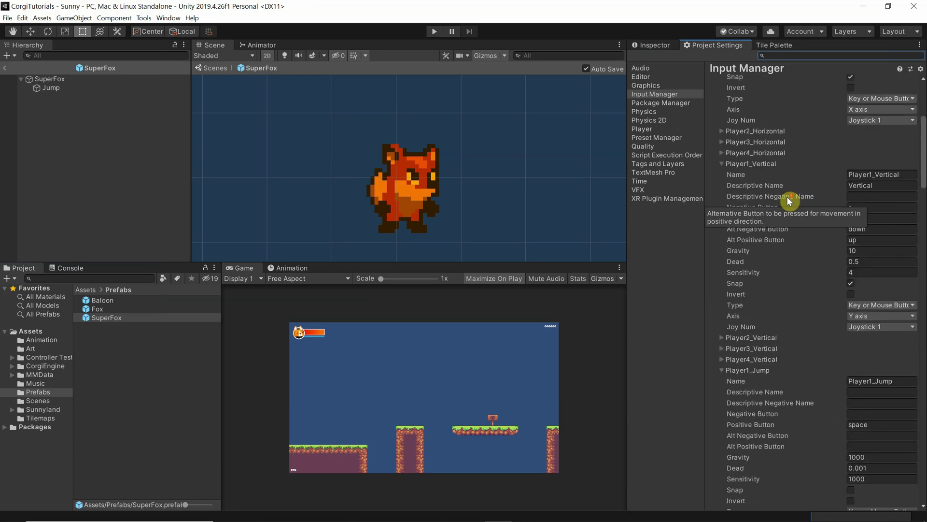
scroll(787, 196, up, 7)
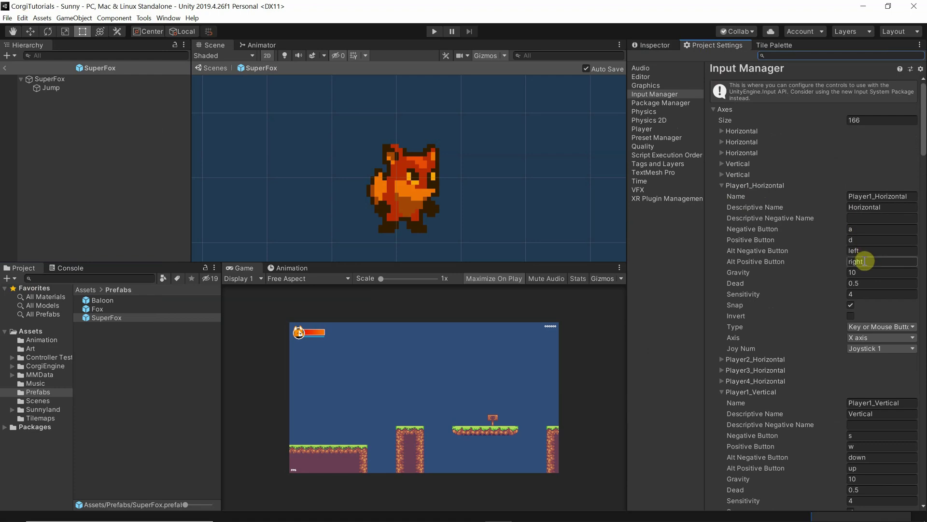
Step: Inspect the Player1_Jump and Player1_Jetpack axes (Jetpack positive button 2), then play the Sunny scene
scroll(782, 293, down, 6)
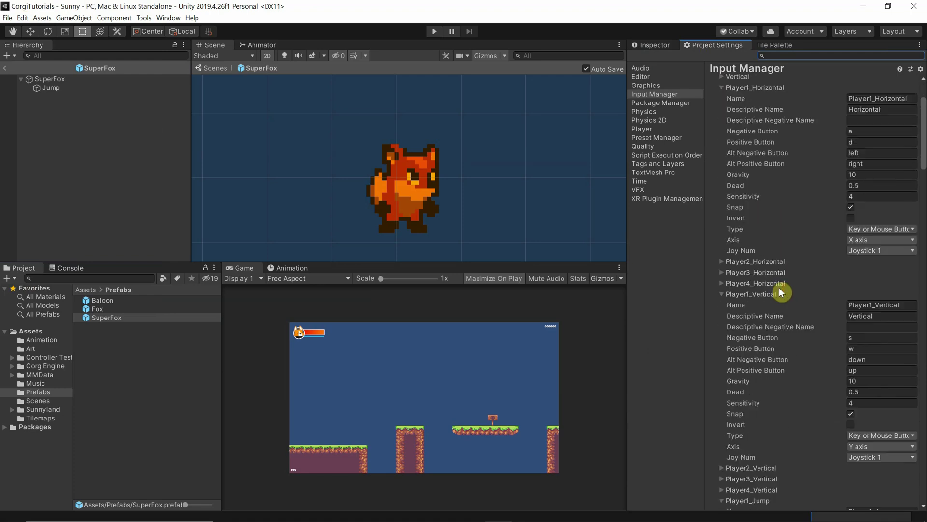
scroll(782, 291, down, 6)
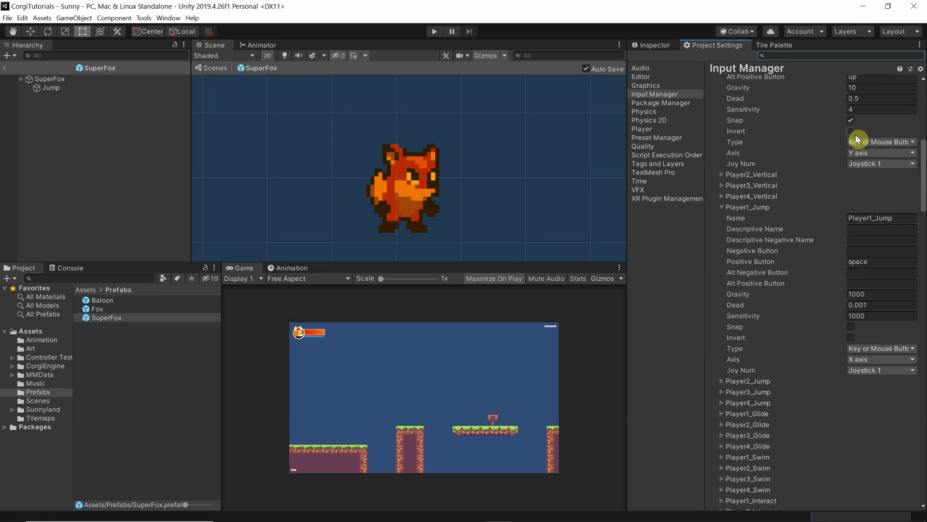
click(872, 220)
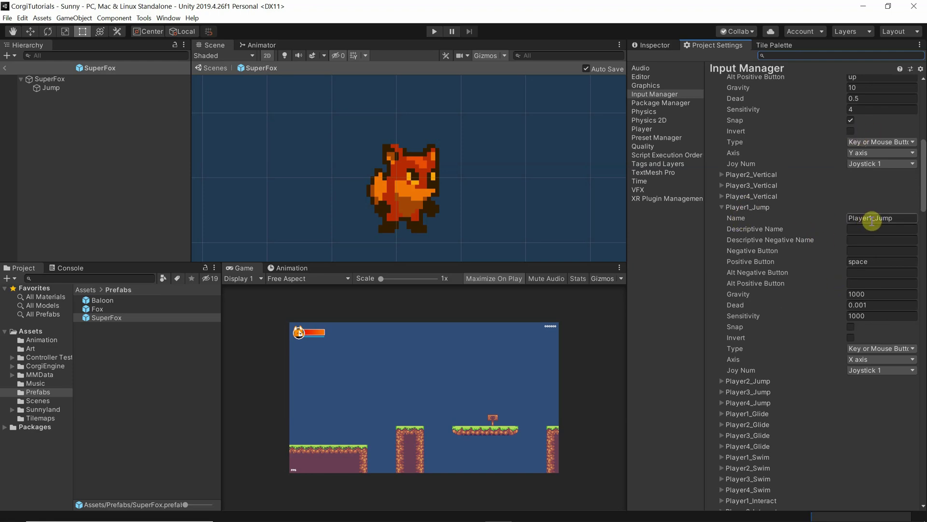
click(866, 264)
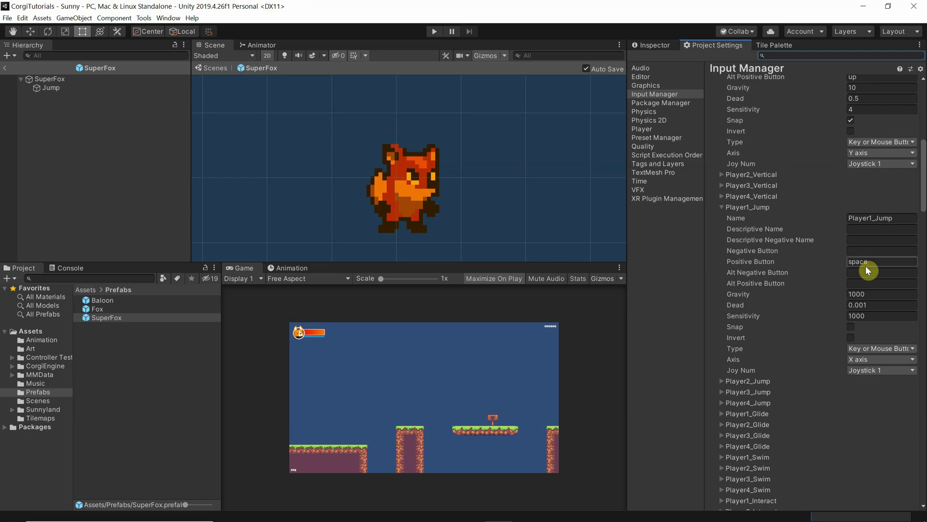
scroll(765, 348, down, 8)
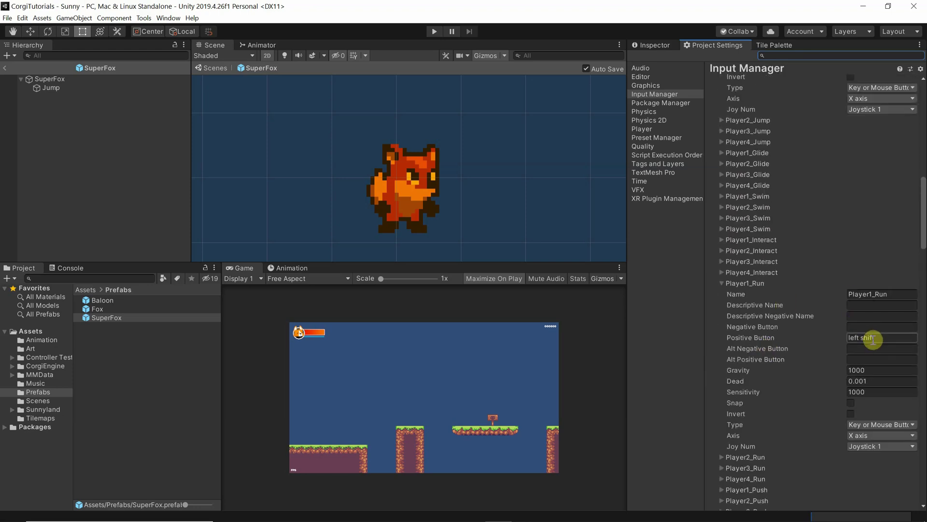
scroll(792, 371, down, 10)
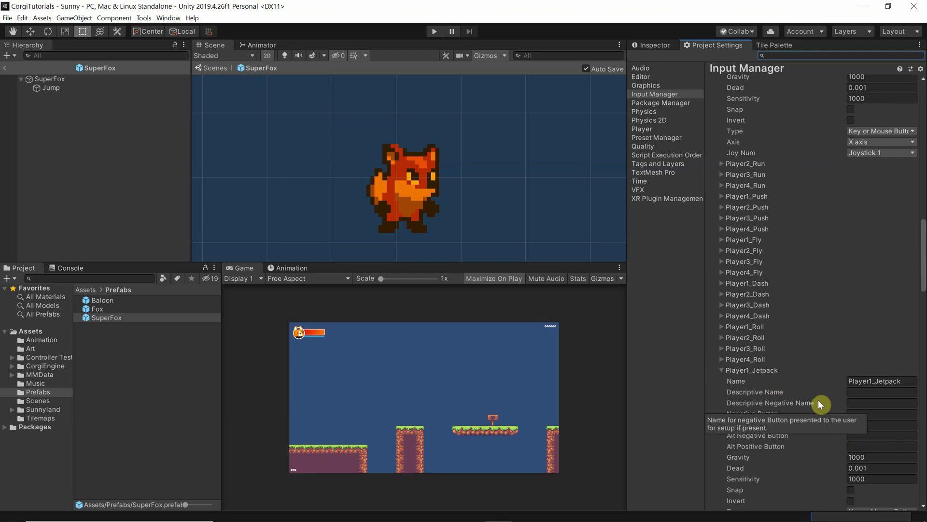
click(434, 31)
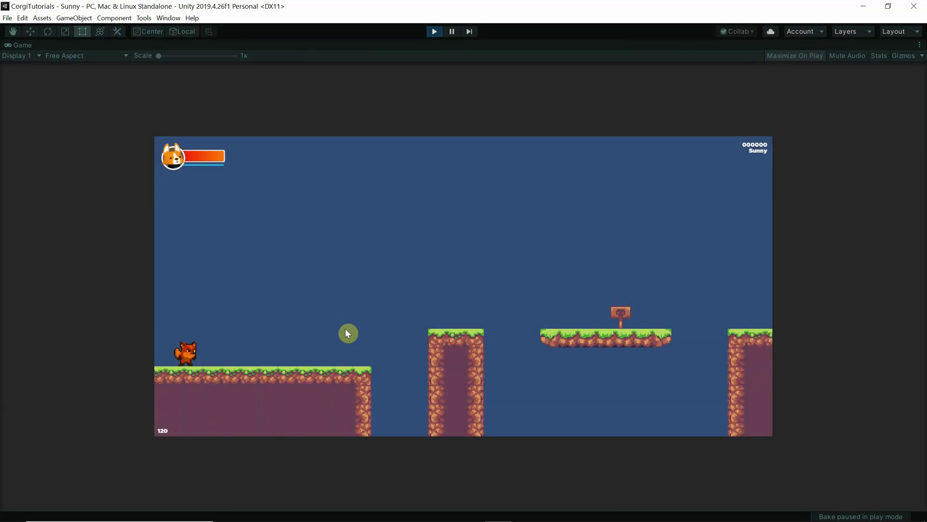
Step: Test the keyboard controls: jump, run left and right, then jetpack the fox onto the second pillar
key(space)
key(Right)
key(Left)
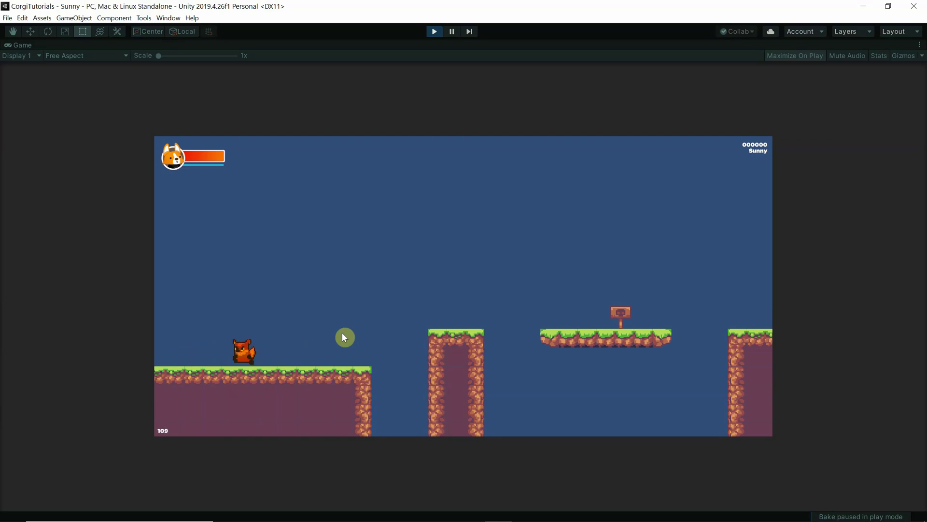
key(Right)
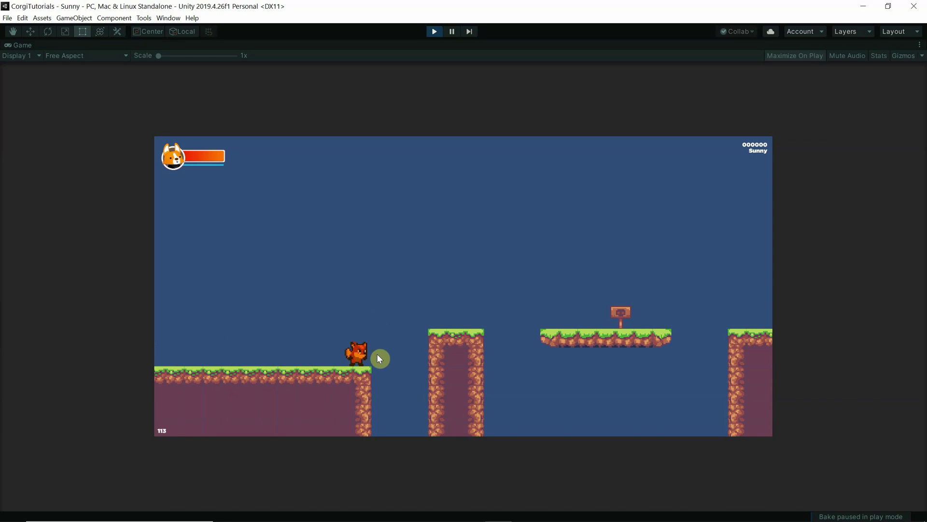
key(space)
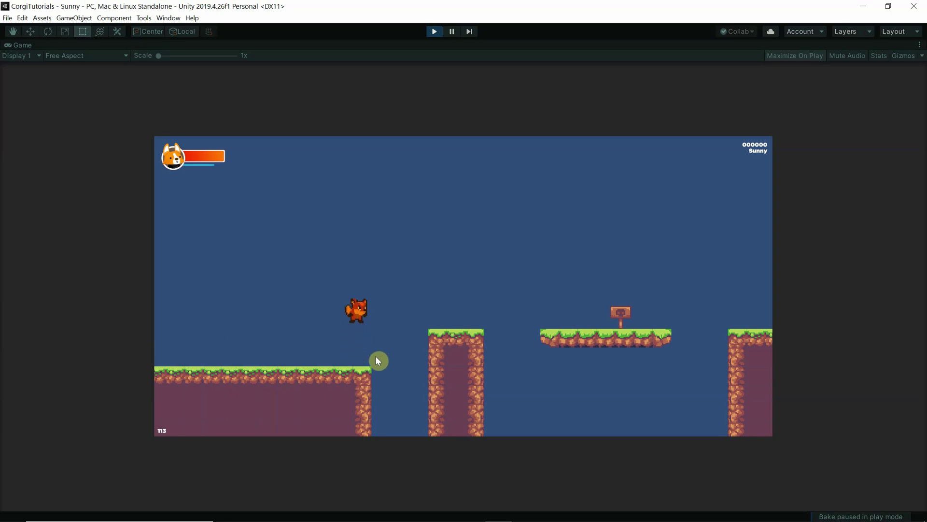
key(Right)
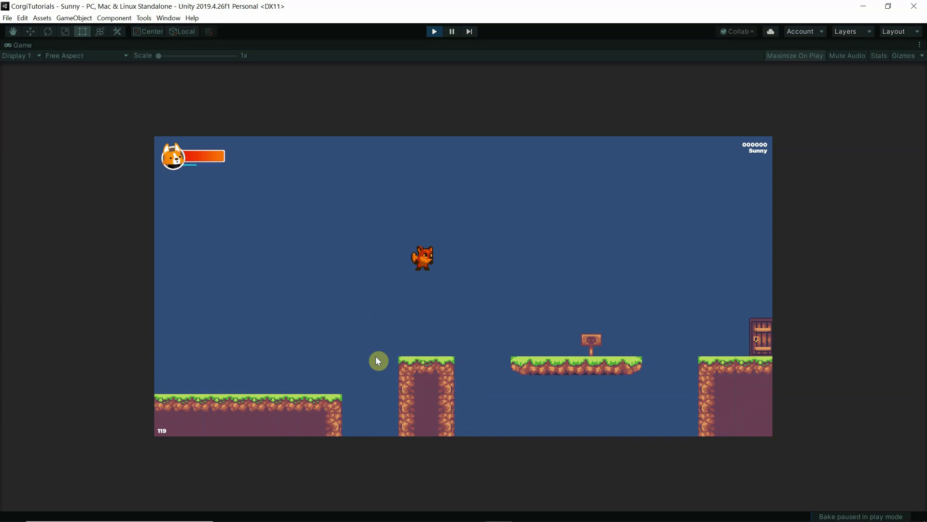
key(space)
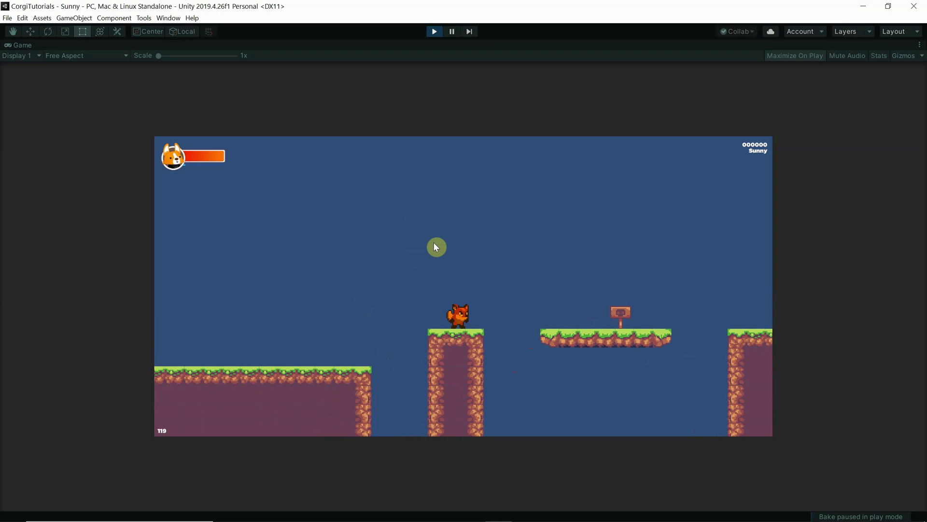
Step: Exit Play mode to return to editing the Sunny scene
click(434, 31)
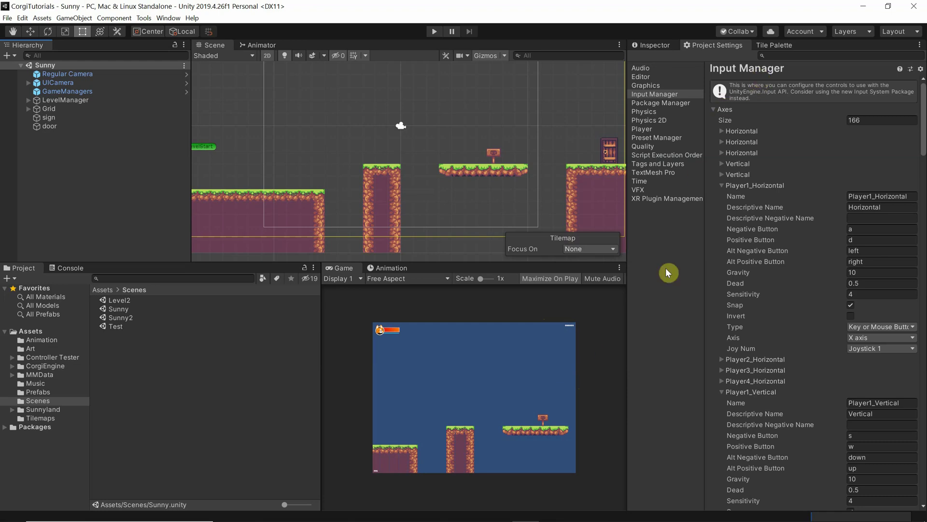
Step: View the XboxMapping.jpg controller map in Photos, then return to Unity's Input Manager
mouse_move(543, 499)
click(580, 510)
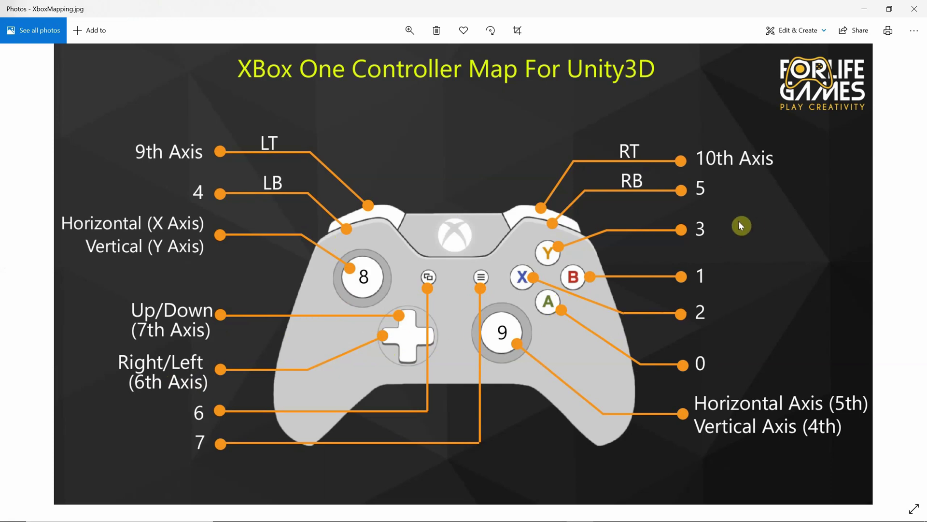
key(alt+Tab)
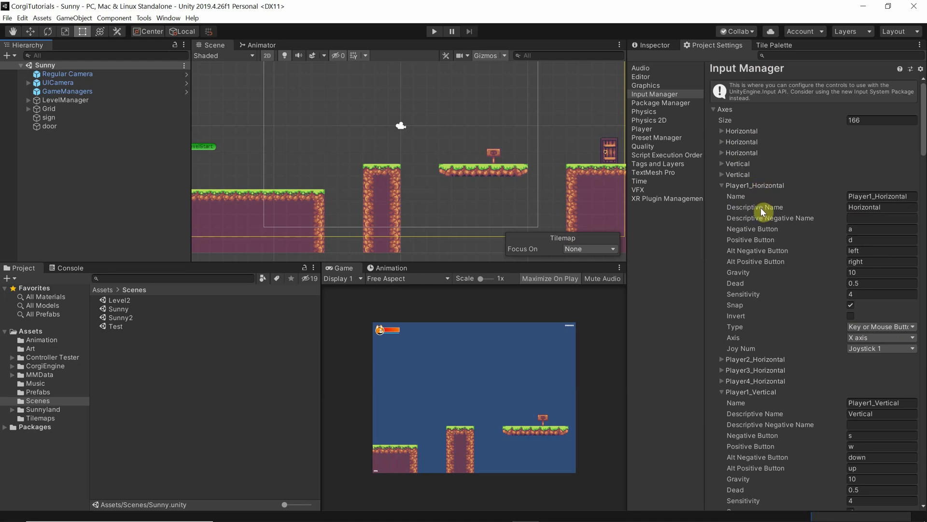
click(723, 186)
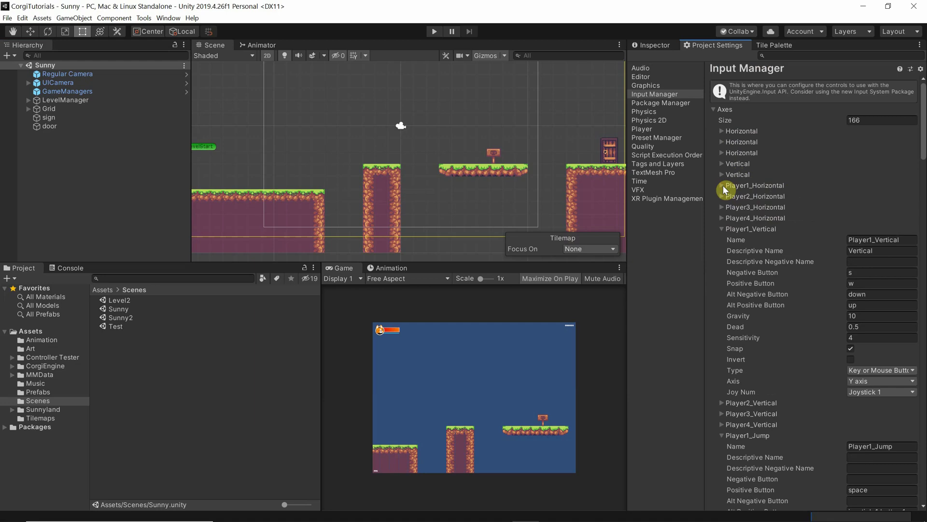
right_click(758, 182)
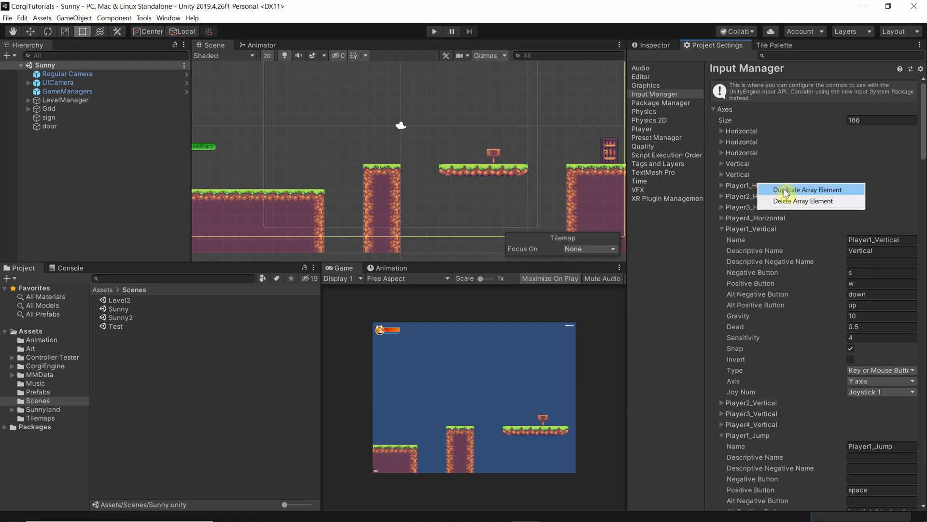
click(725, 185)
click(721, 185)
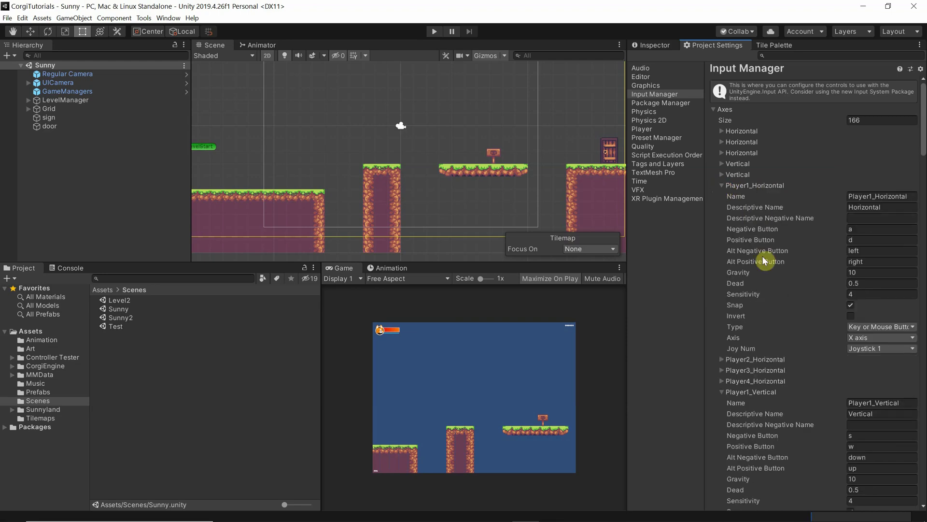
scroll(754, 353, down, 20)
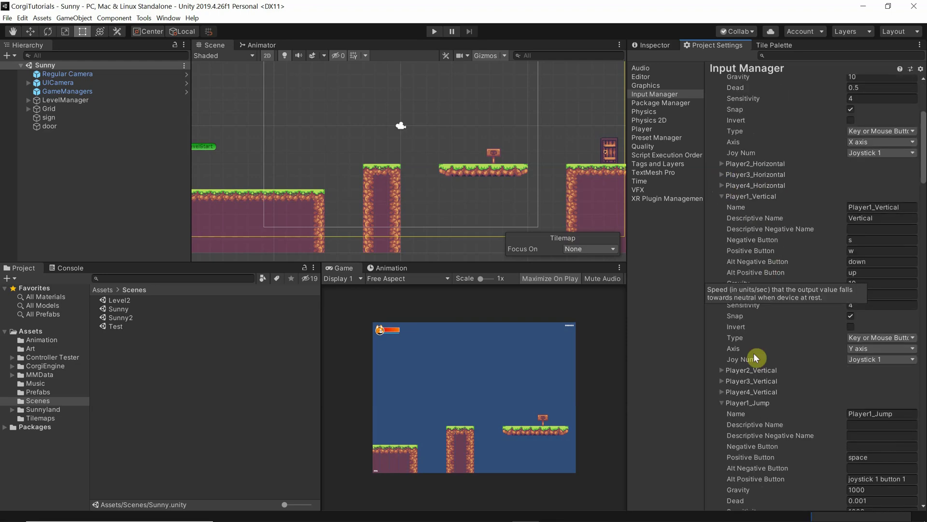
Step: Keep the joystick Player1_Horizontal entry as Joystick Axis and change its axis from 7th to 6th
scroll(753, 353, down, 20)
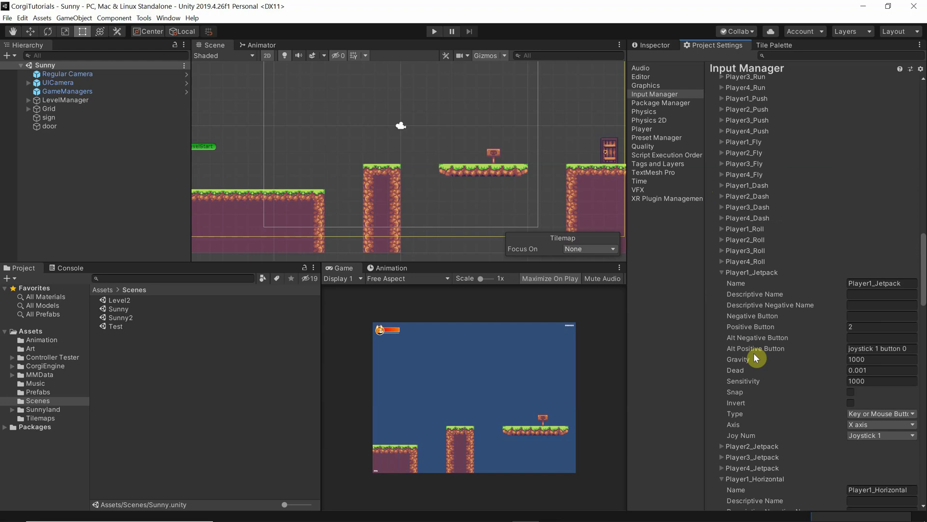
scroll(753, 353, down, 5)
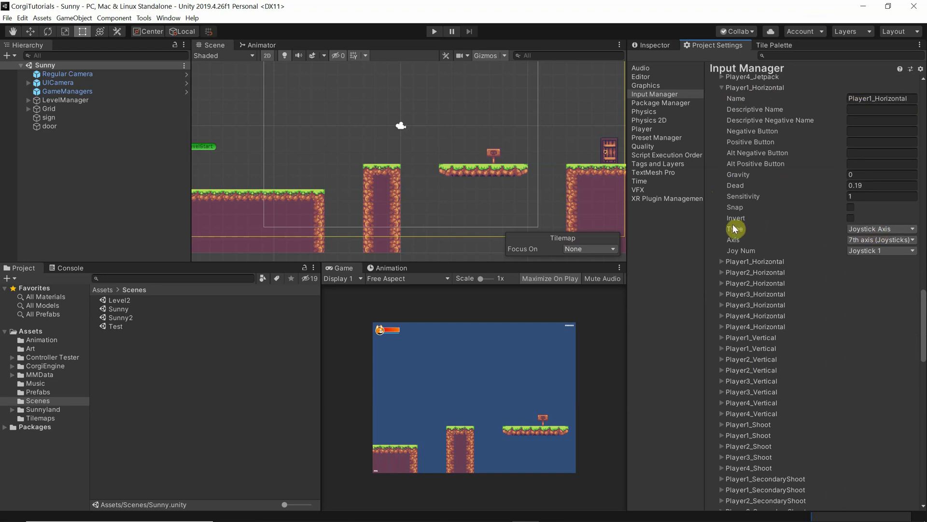
click(867, 232)
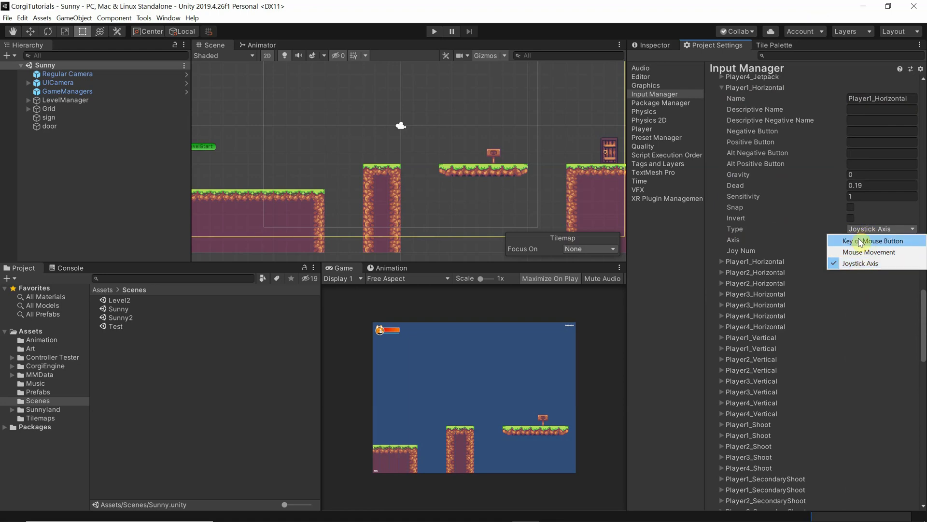
click(861, 242)
click(873, 229)
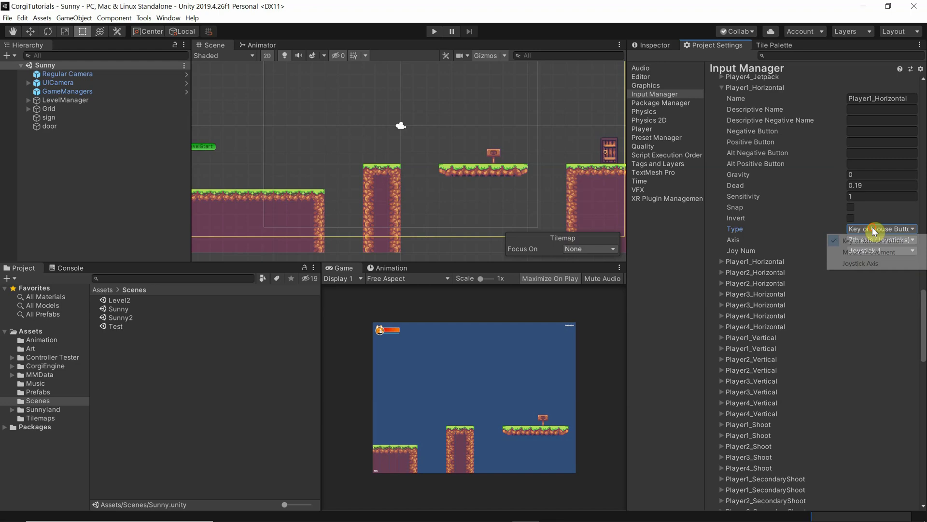
click(850, 263)
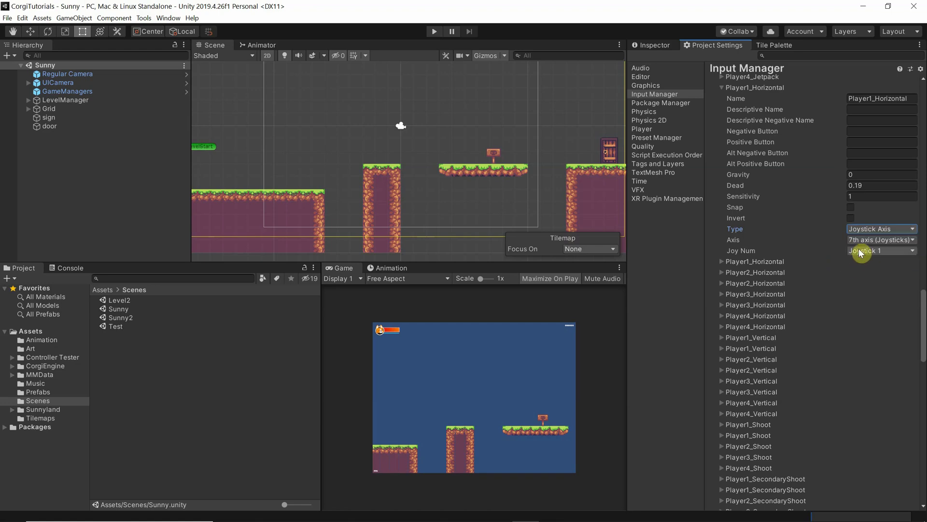
click(859, 239)
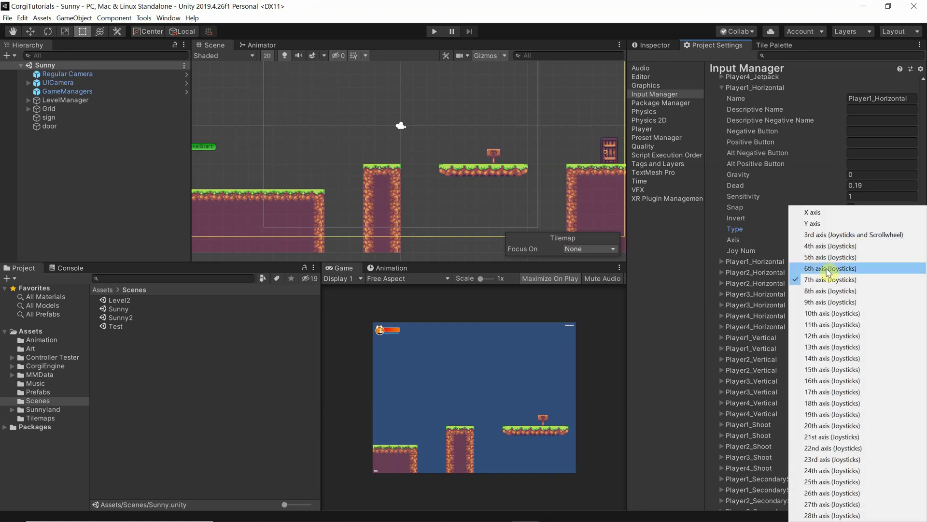
click(828, 270)
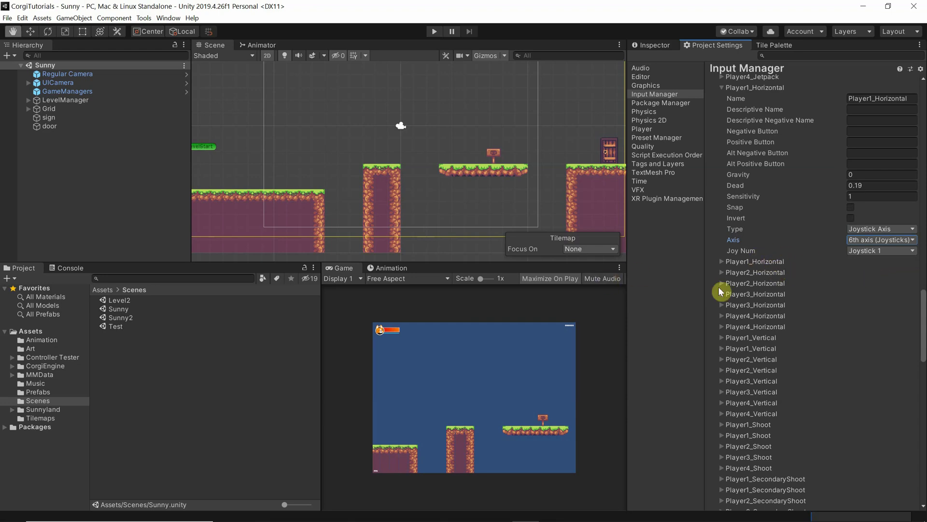
key(alt+Tab)
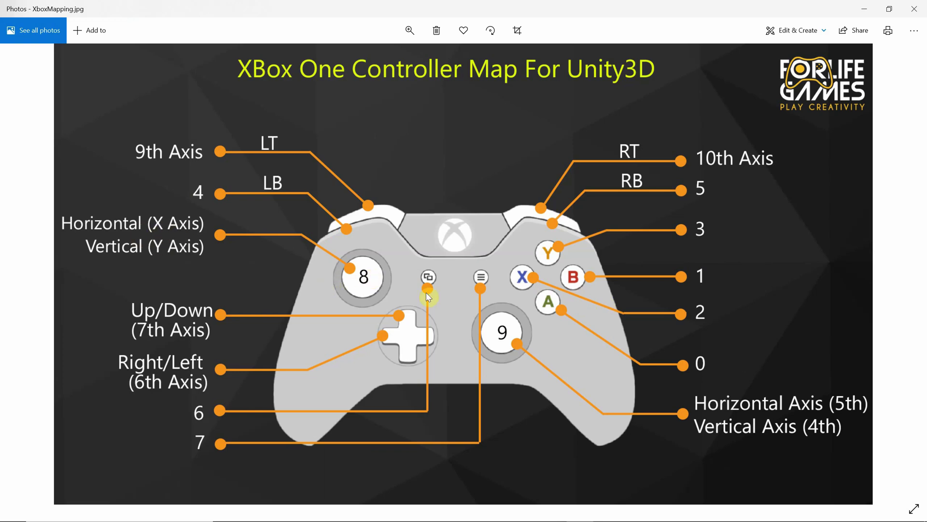
key(alt+Tab)
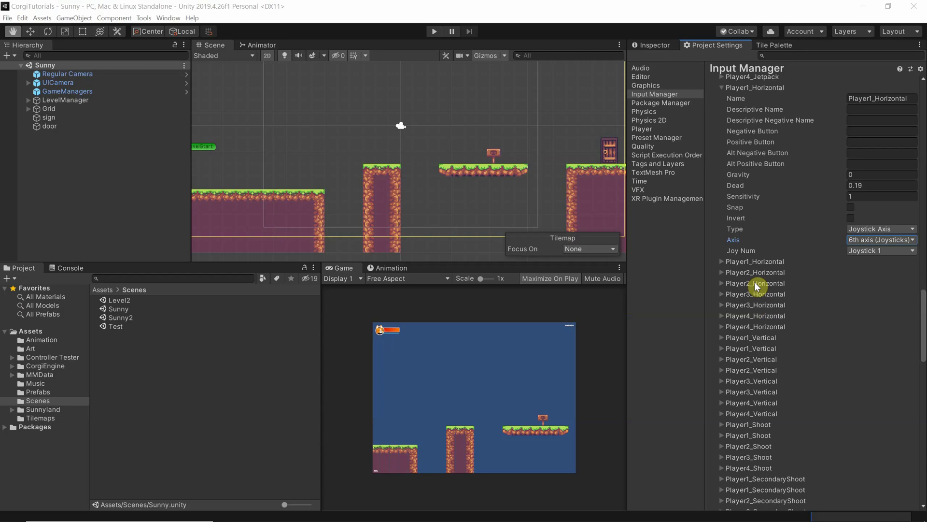
Step: Set the second Player1_Horizontal entry's axis to X axis, then switch back to the Xbox controller map
click(721, 261)
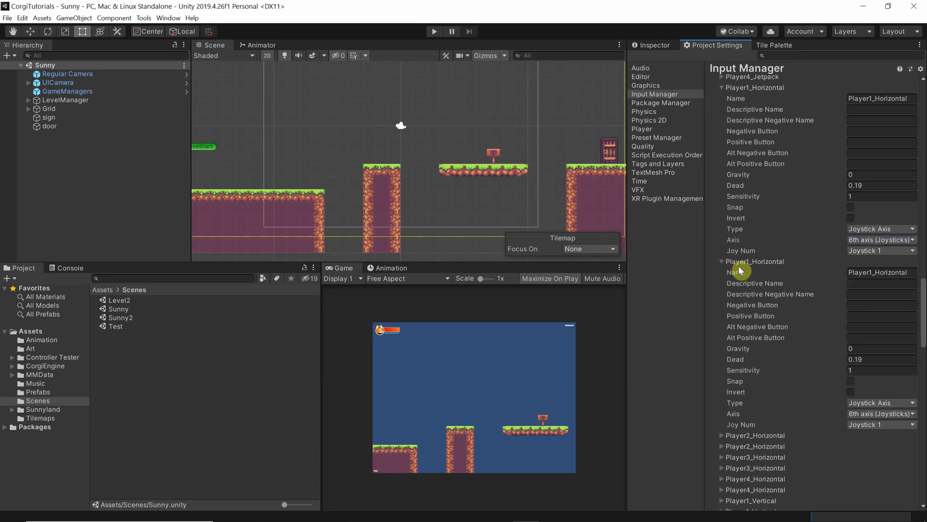
click(860, 414)
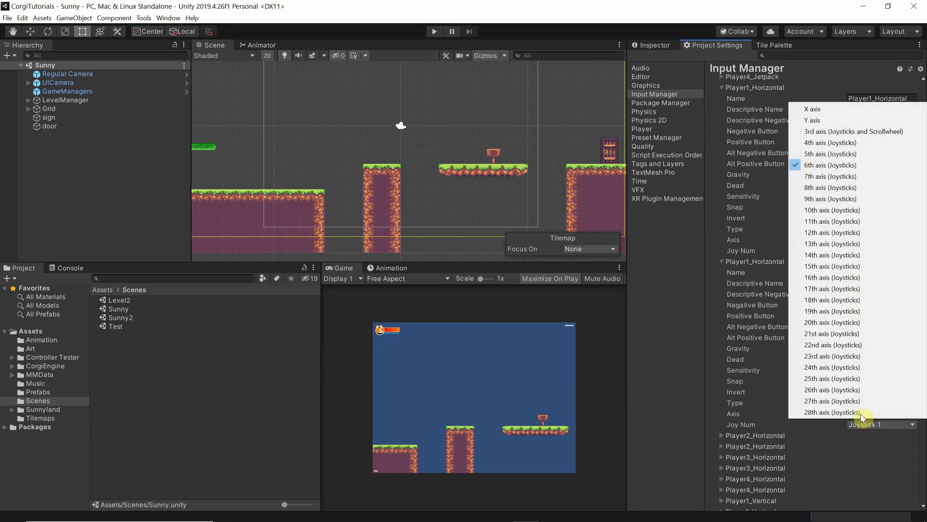
click(818, 110)
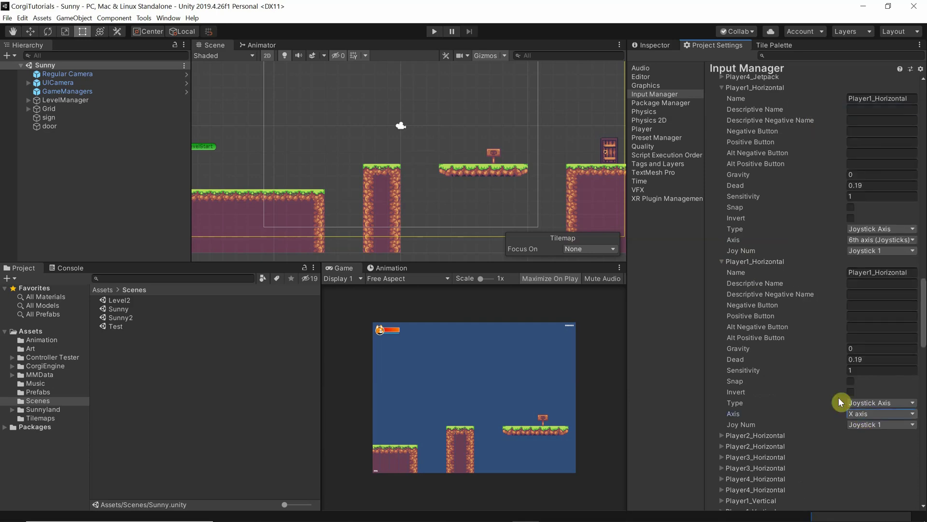
key(alt+Tab)
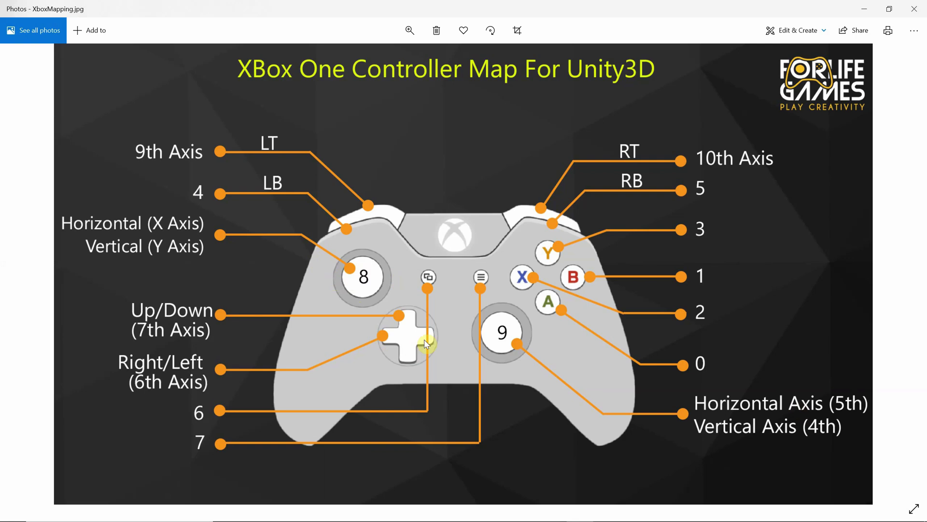
Step: Back in Unity, delete the four extra Player4_Horizontal and Player3_Horizontal entries via Delete Array Element
key(alt+Tab)
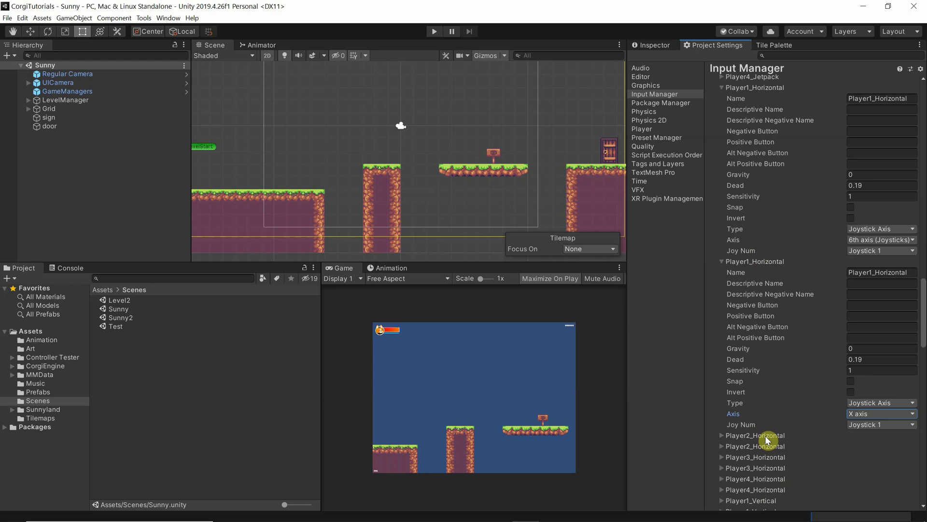
scroll(775, 438, down, 3)
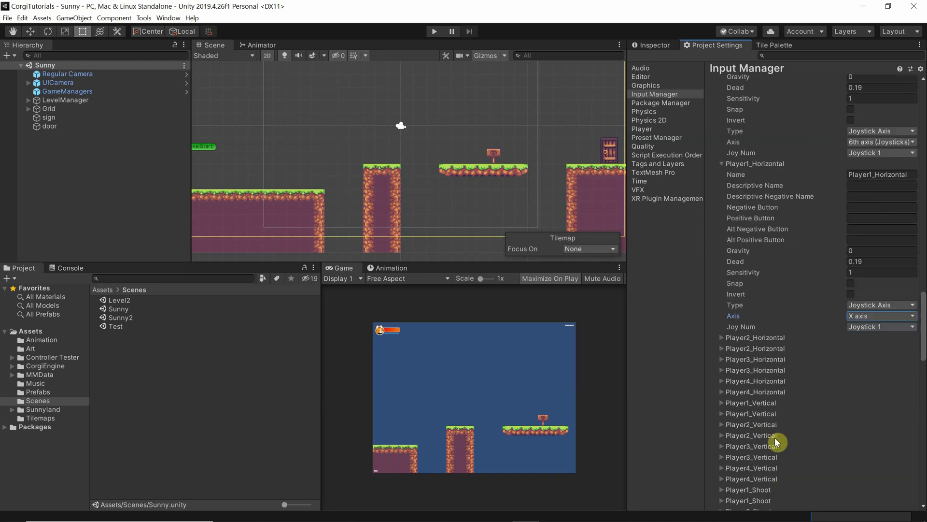
click(755, 394)
right_click(755, 393)
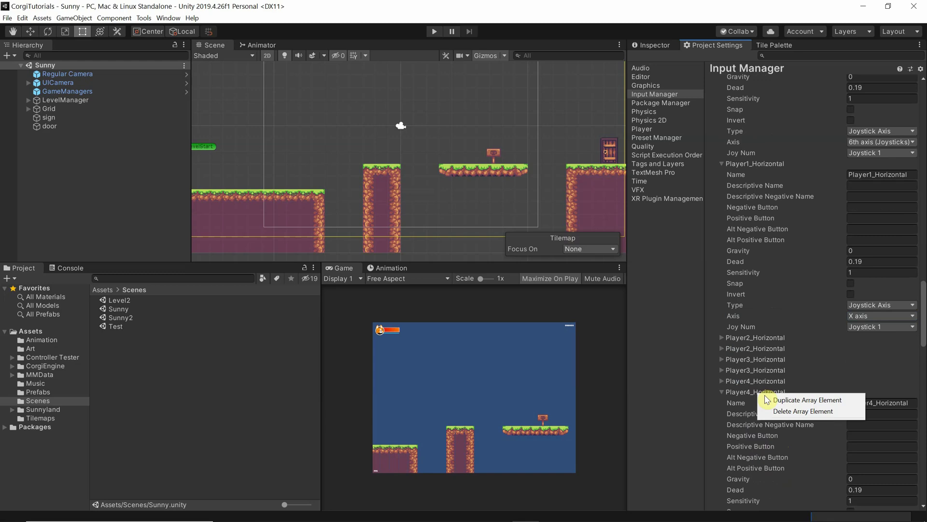
click(804, 412)
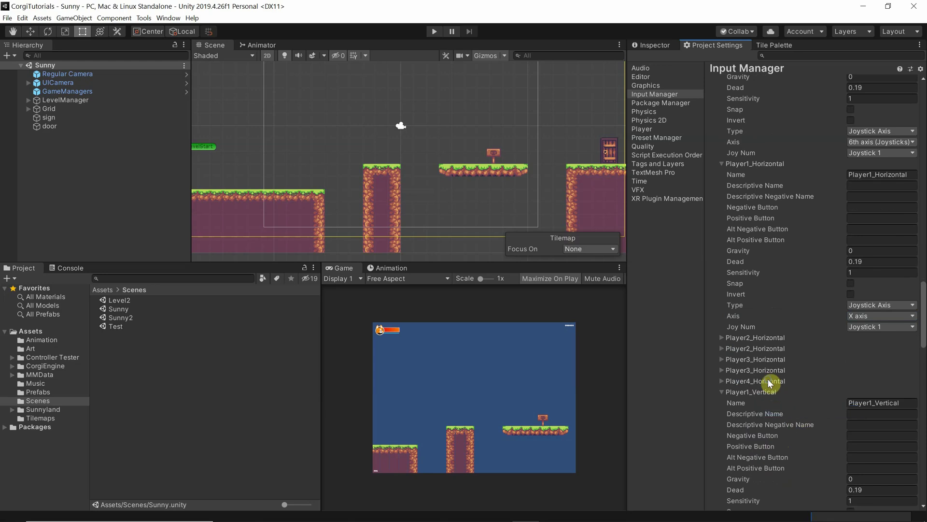
right_click(768, 381)
click(797, 399)
right_click(764, 369)
click(785, 388)
right_click(764, 359)
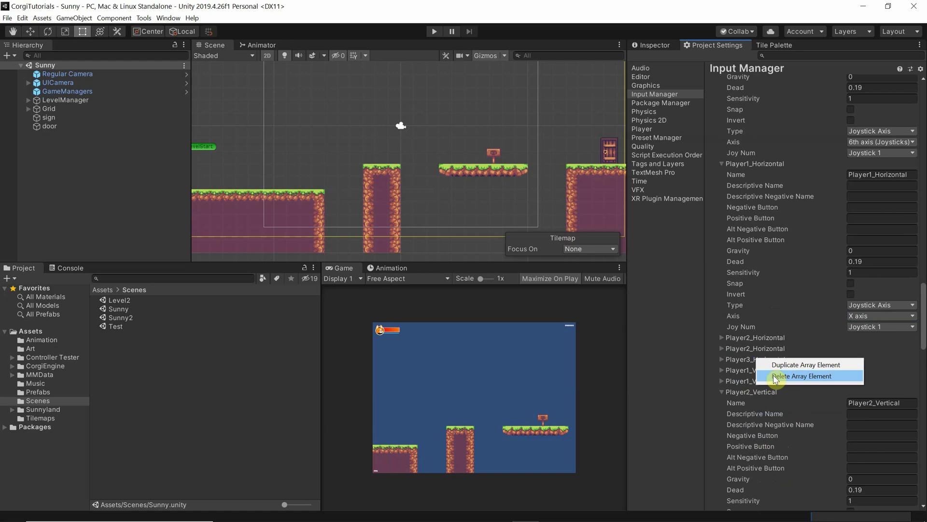
click(773, 375)
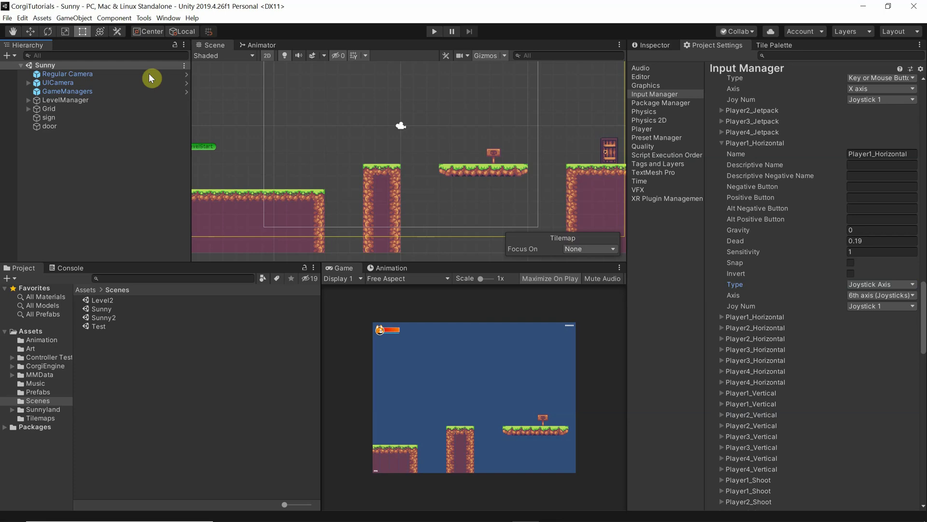
Step: Select the Controller Tester folder in the Project panel, widening the folder tree to see its subfolders
click(168, 18)
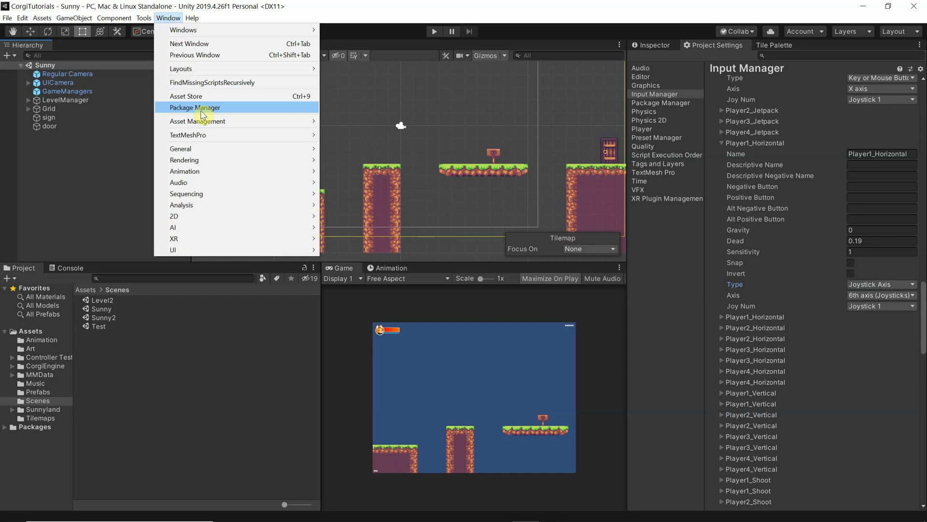
click(60, 186)
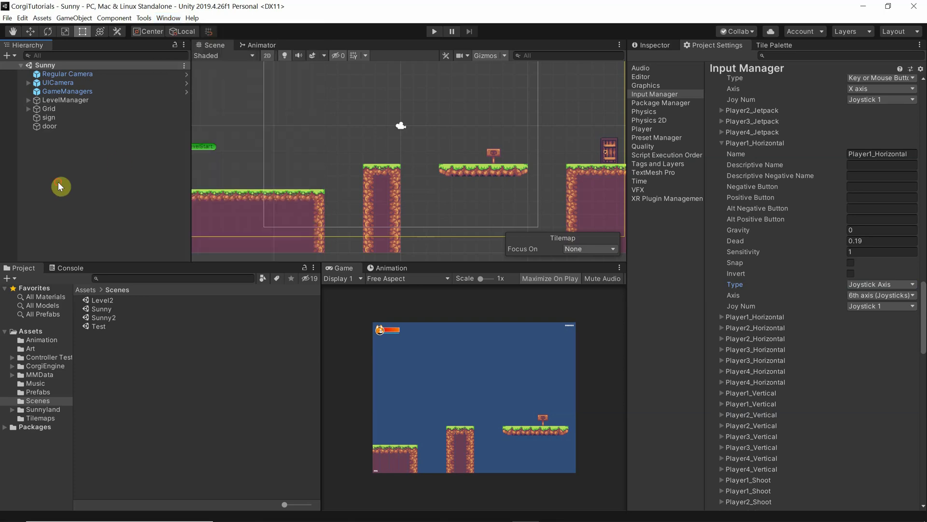
click(51, 358)
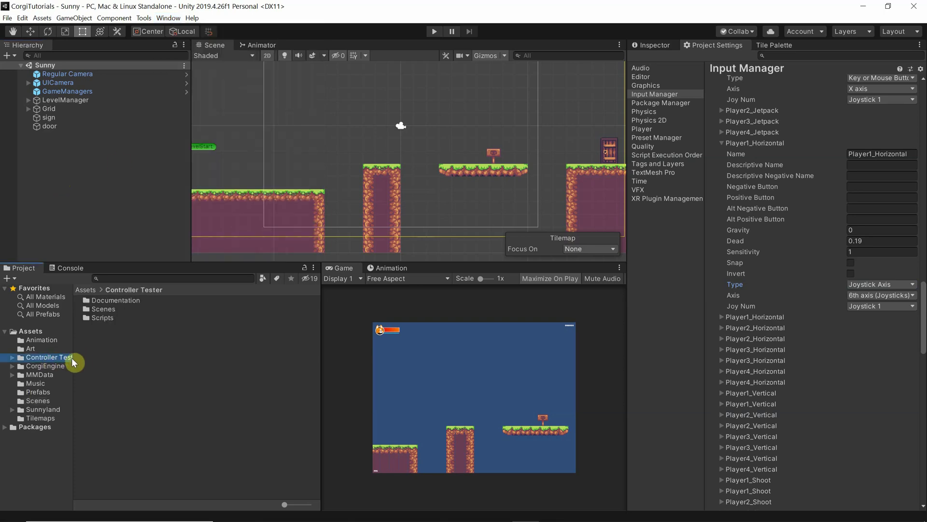
mouse_move(73, 360)
mouse_down()
mouse_move(141, 360)
mouse_move(90, 361)
mouse_up()
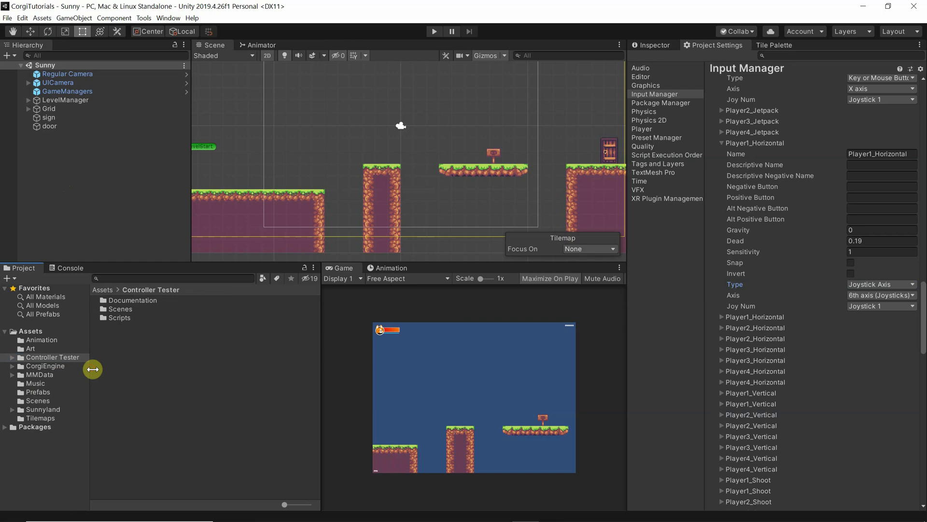
click(68, 359)
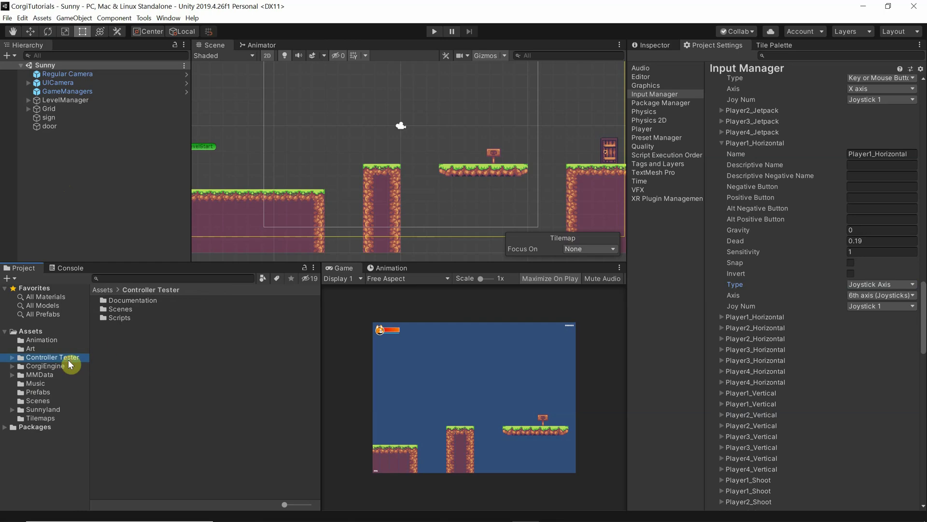
click(121, 311)
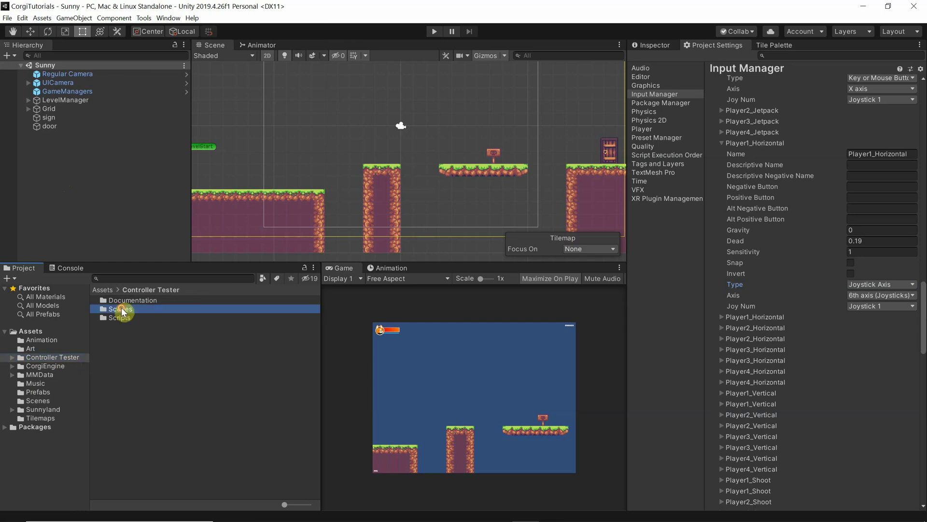
click(138, 335)
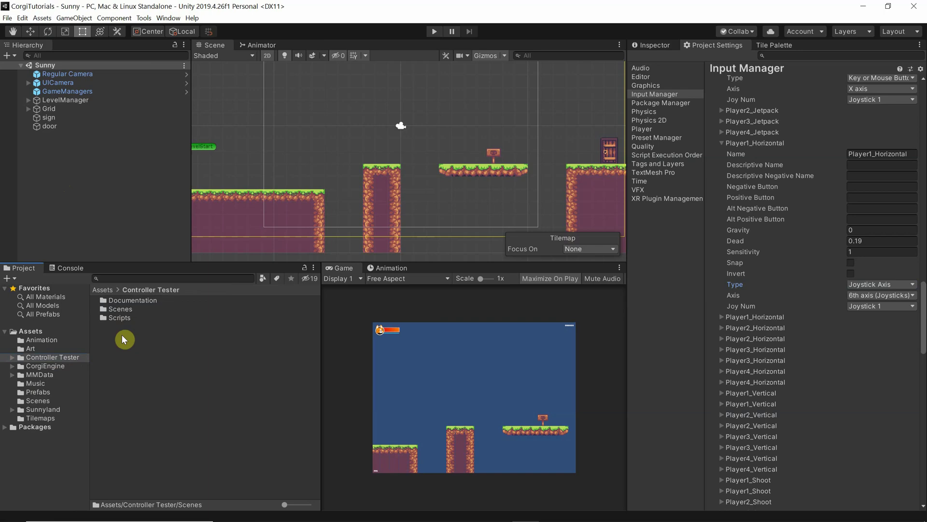
Step: Open the Controller Tester Scenes folder, glance at the Console, and select the controllerTest scene
double_click(124, 308)
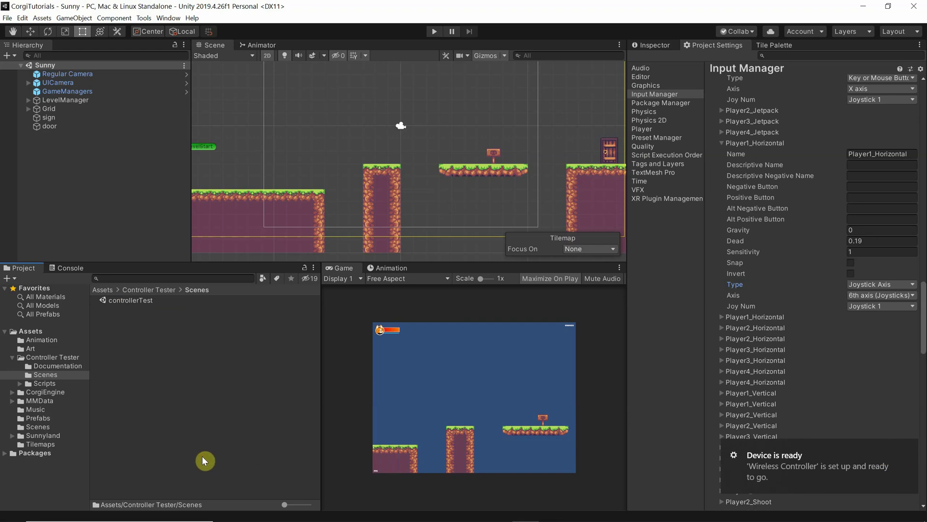
click(69, 268)
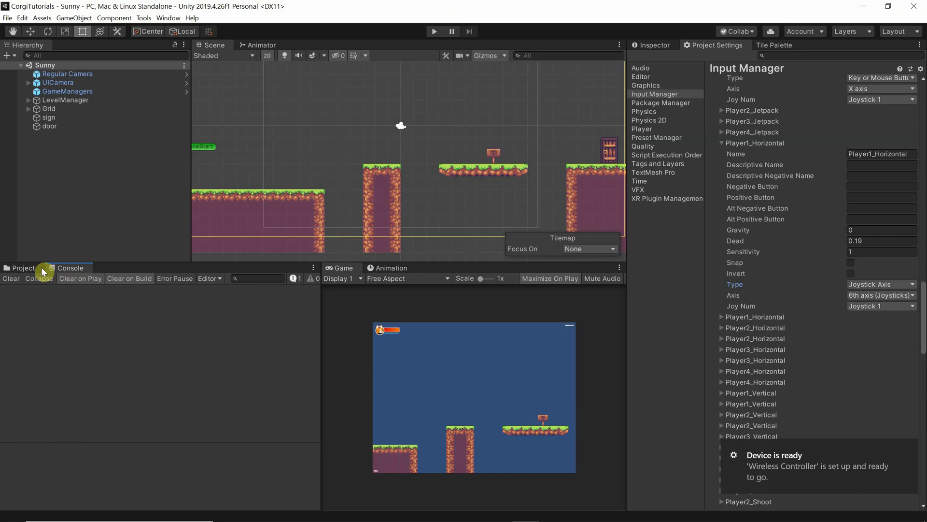
click(28, 266)
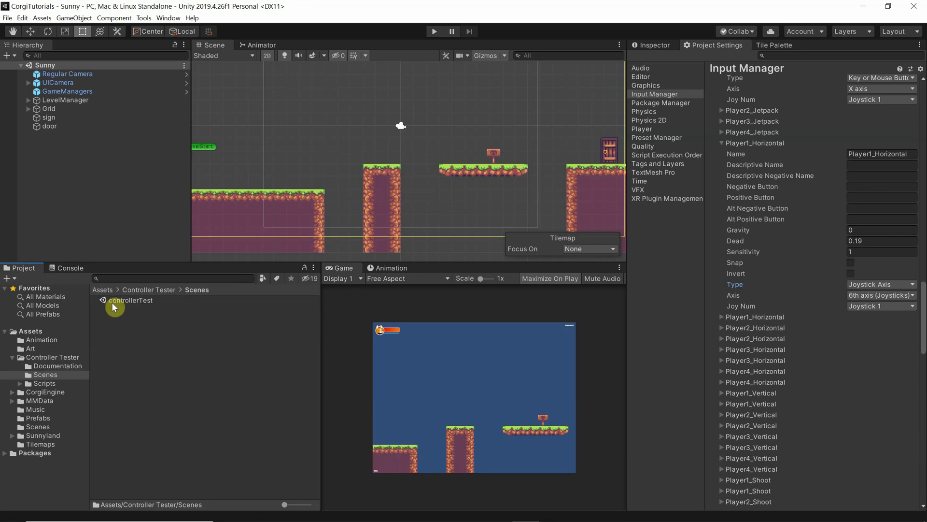
click(122, 301)
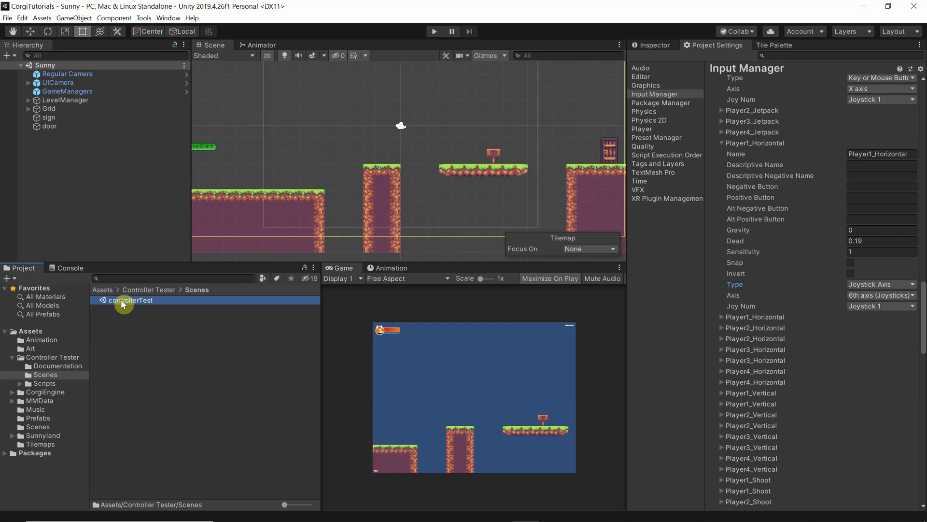
Step: Run the controllerTest scene, moving the gamepad sticks and triggers to read their axis numbers, then stop
double_click(122, 301)
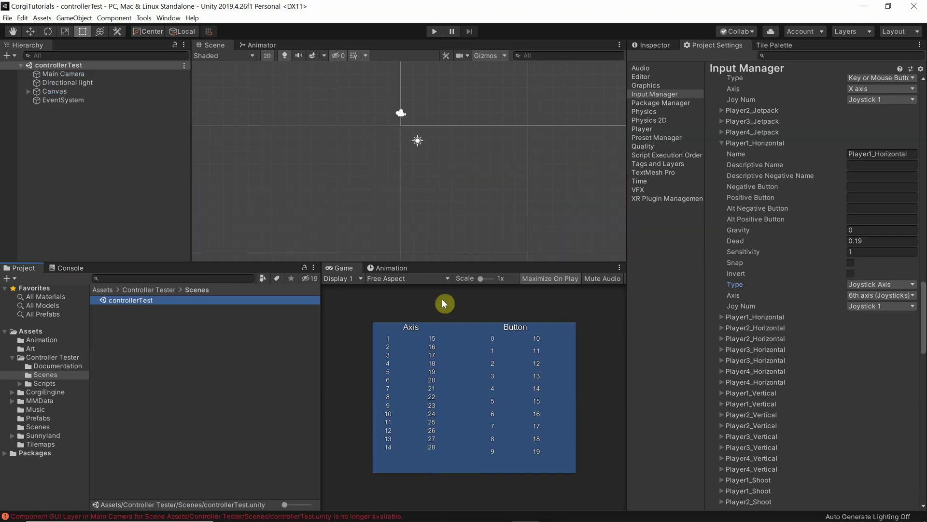
click(433, 31)
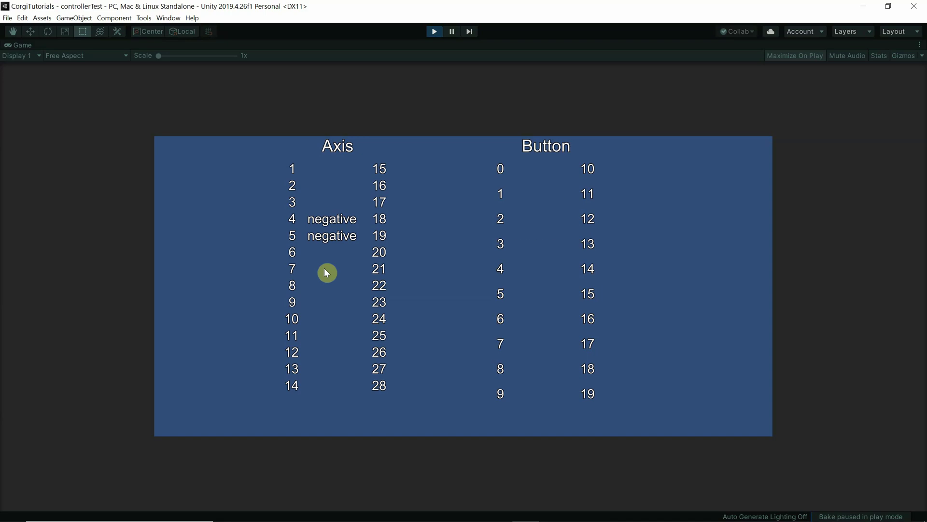
click(435, 32)
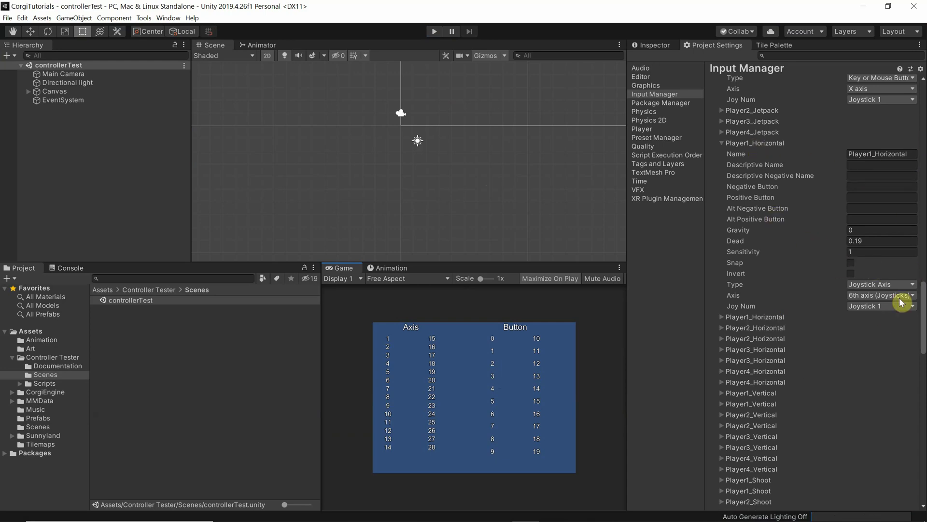
Step: Set Player1_Horizontal's axis to the 7th joystick axis
click(865, 297)
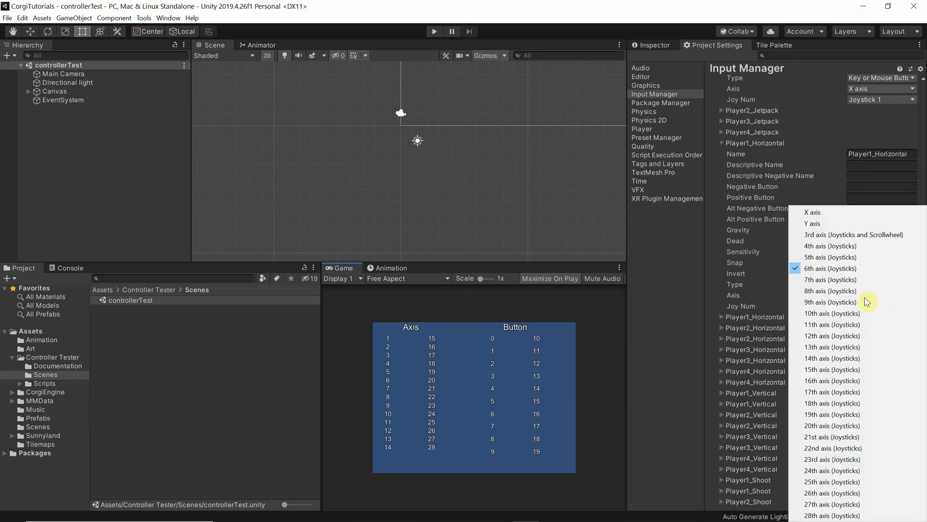
click(828, 280)
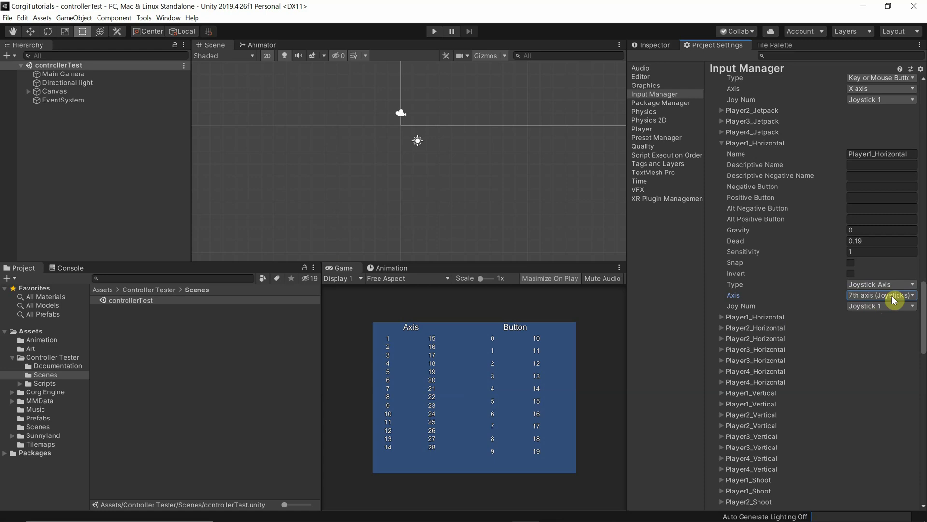
scroll(803, 314, up, 10)
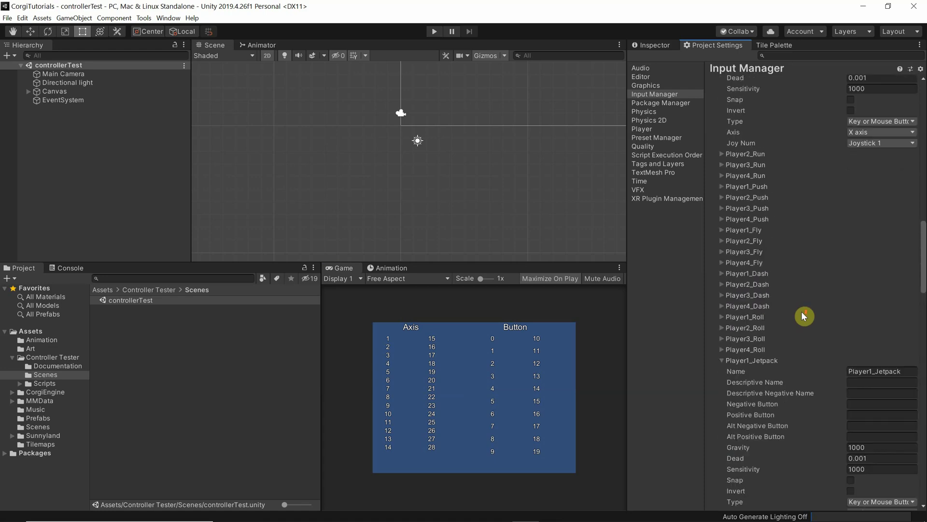
scroll(803, 315, up, 15)
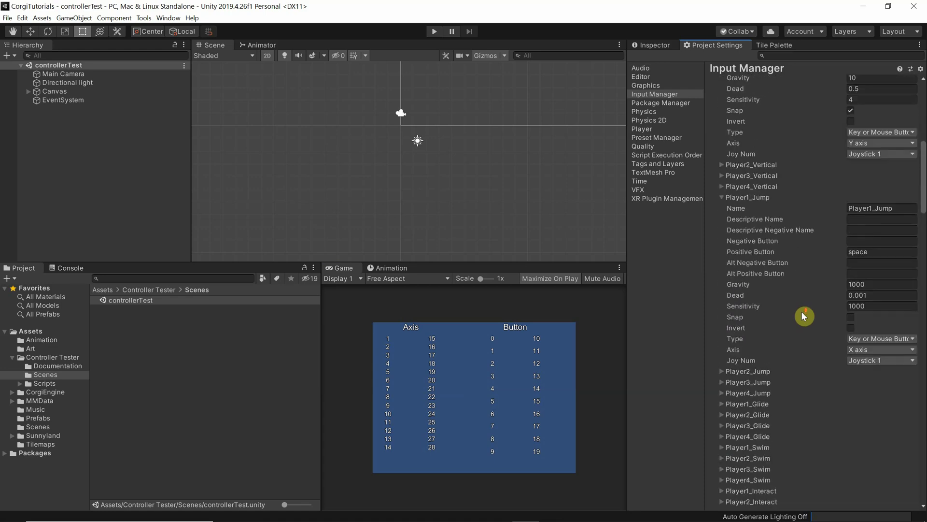
Step: Copy Player1_Jump's alternate joystick binding into Player1_Run's Alt Positive Button, then scroll to Player1_Jetpack
click(867, 274)
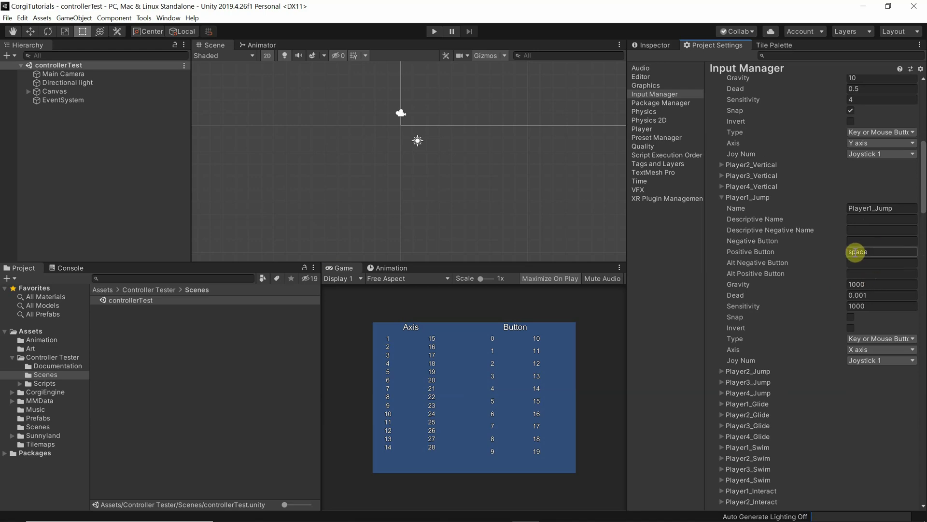
click(868, 275)
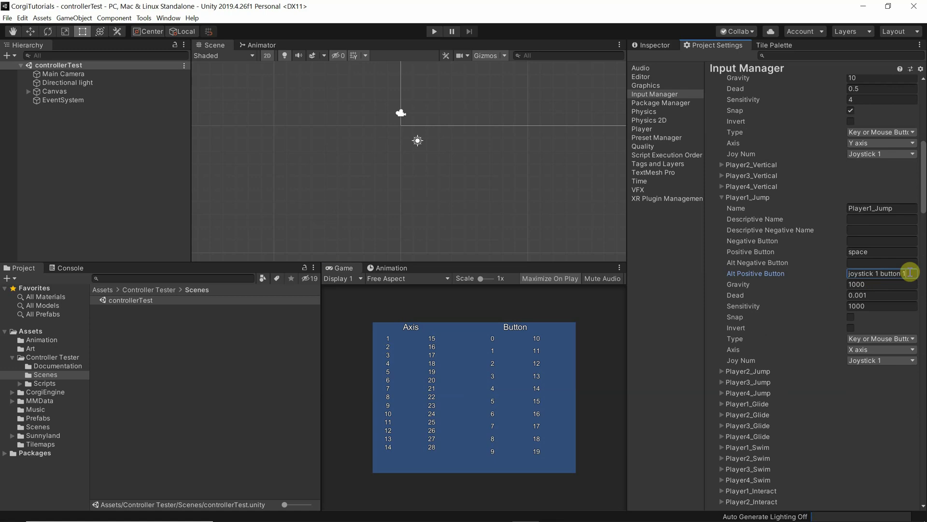
drag(906, 273, 829, 276)
key(ctrl+c)
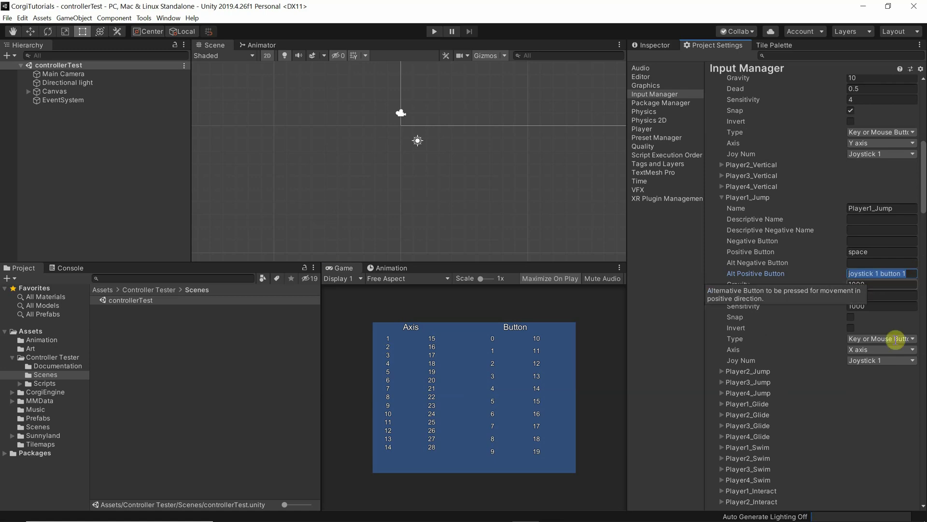
scroll(858, 428, down, 3)
scroll(858, 428, down, 3)
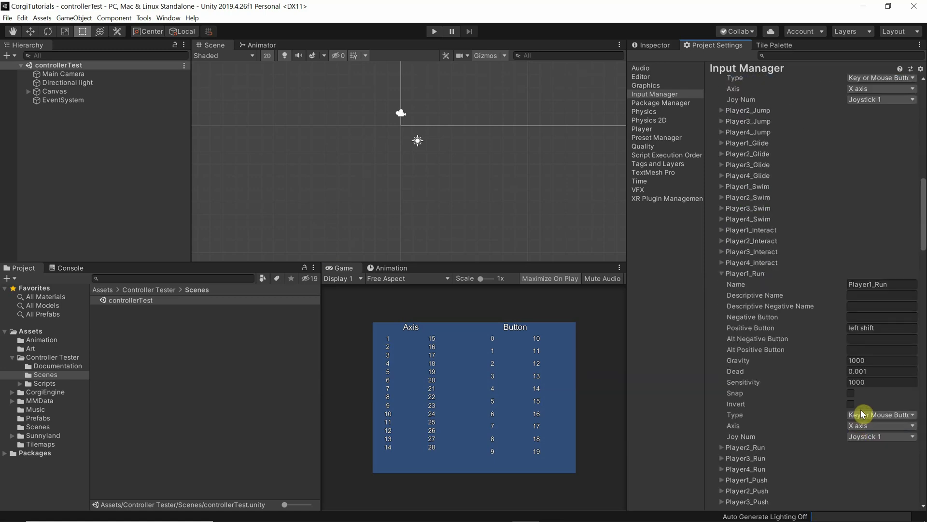
click(868, 348)
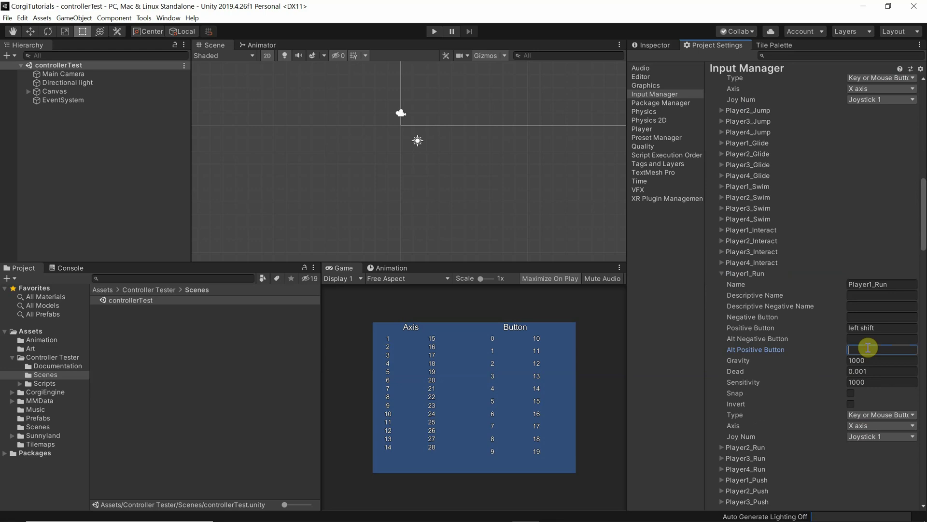
key(ctrl+v)
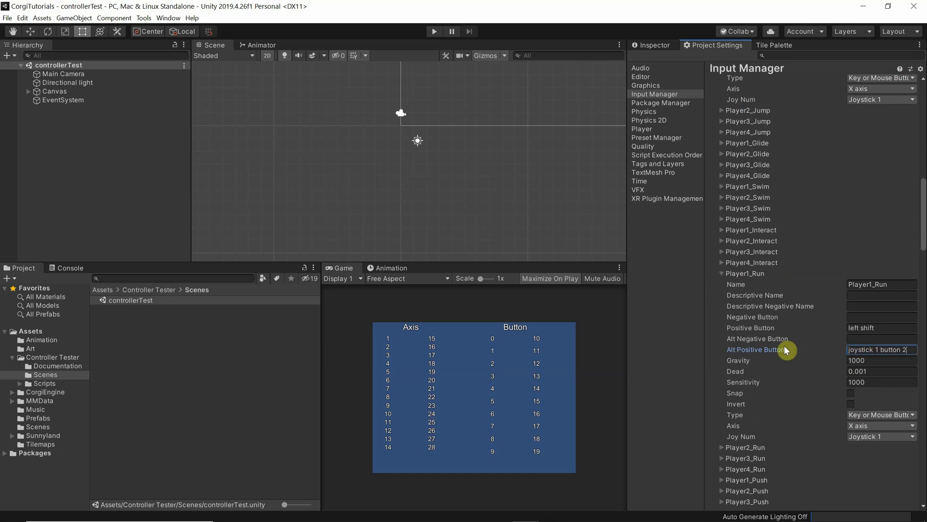
scroll(838, 372, down, 7)
scroll(845, 363, down, 3)
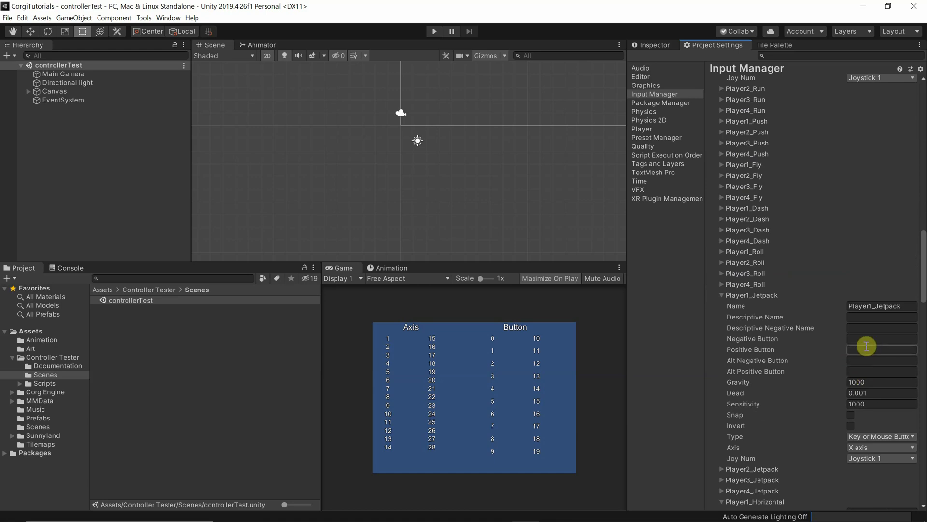
Step: Set Player1_Jetpack's Positive Button to '2' and paste a joystick button into Alt Positive Button
click(855, 350)
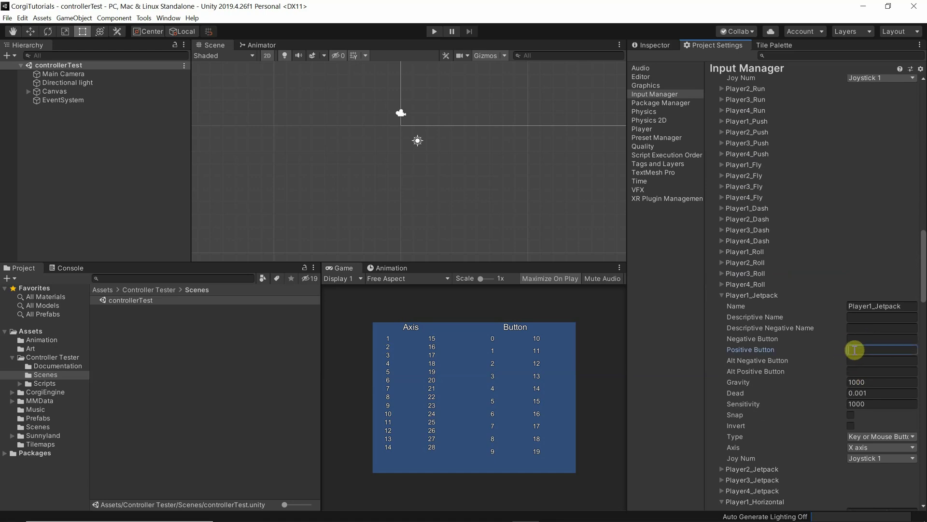
text(2)
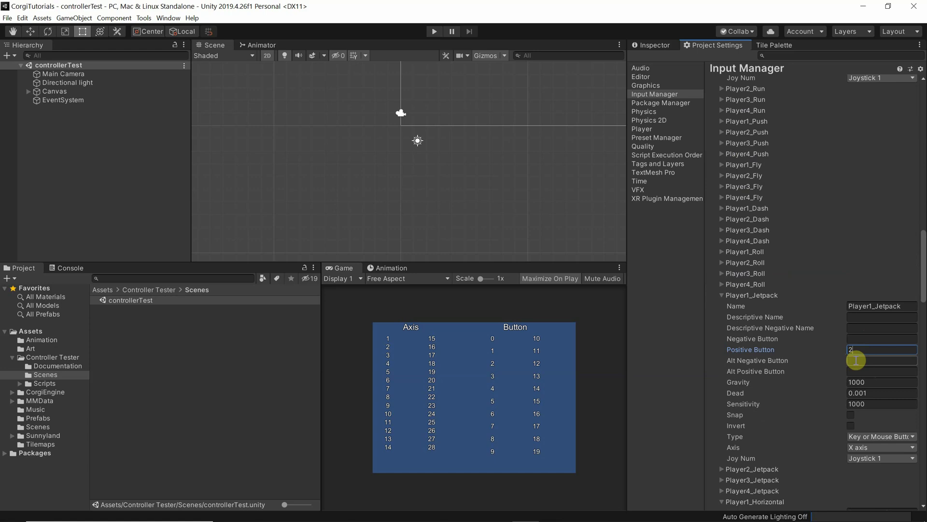
click(861, 370)
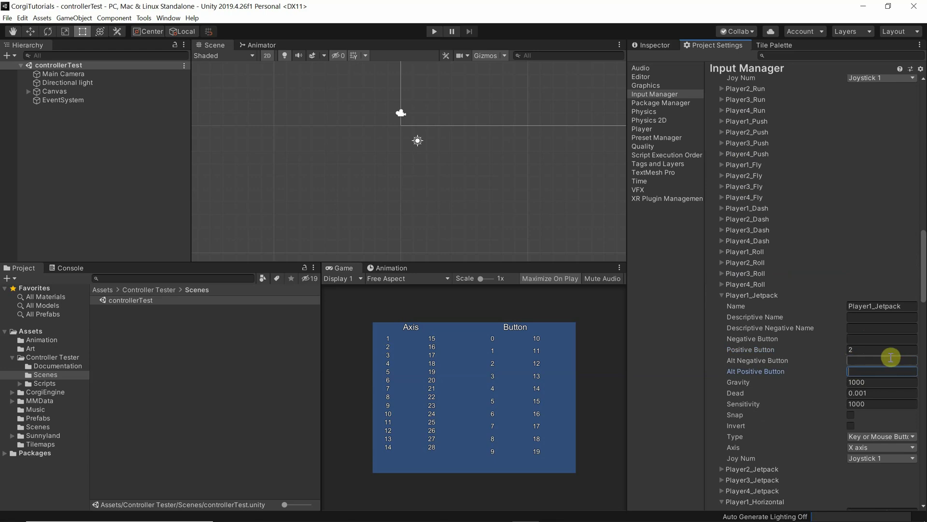
key(ctrl+v)
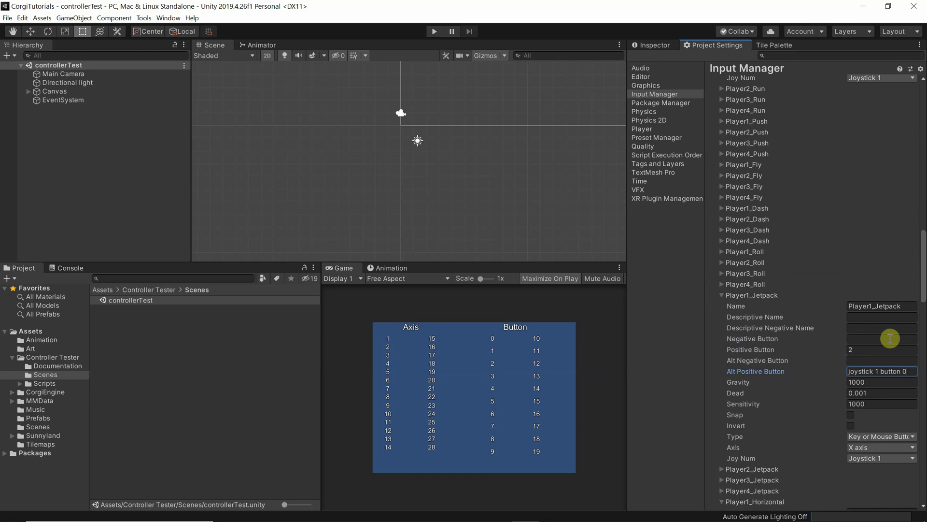
click(889, 338)
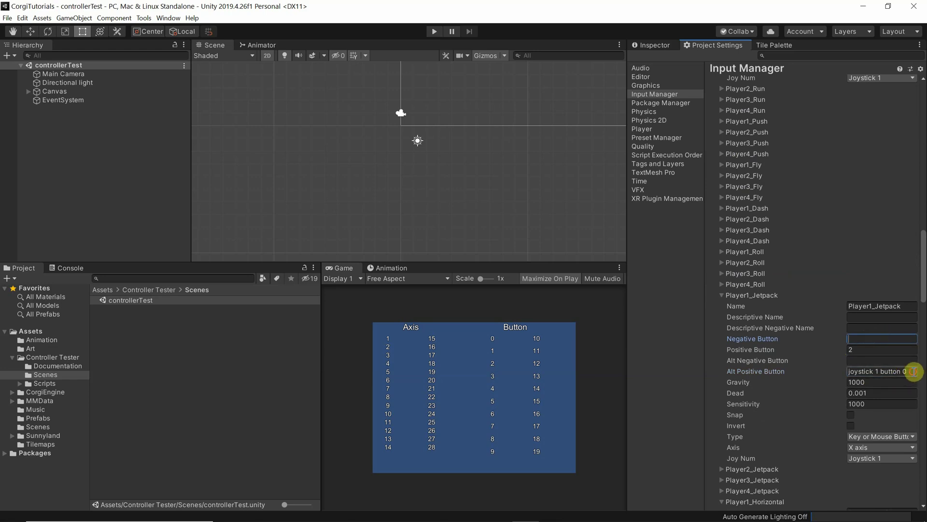
Step: Enter the misspelled 'yoystick' as the alternate binding to show it's rejected, then start retyping 'joystick'
click(916, 375)
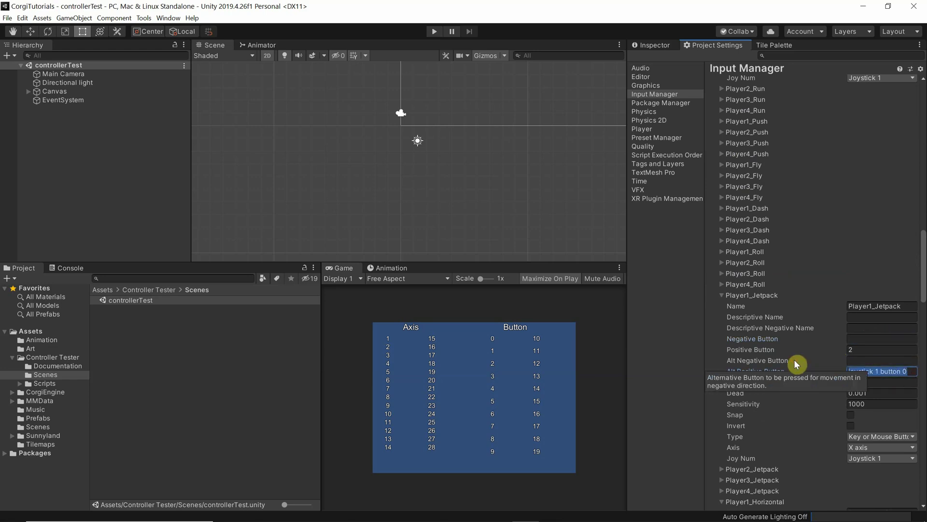
text(y)
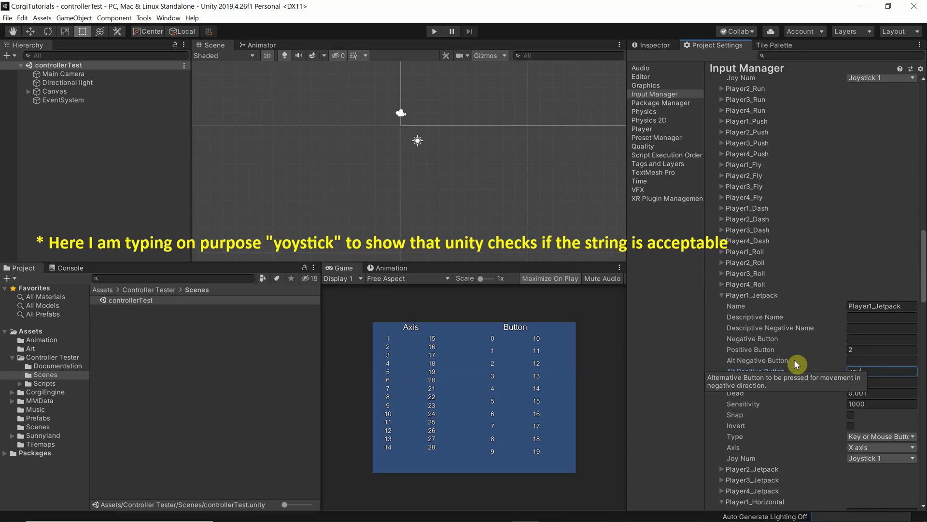
text(oystick 1)
key(Tab)
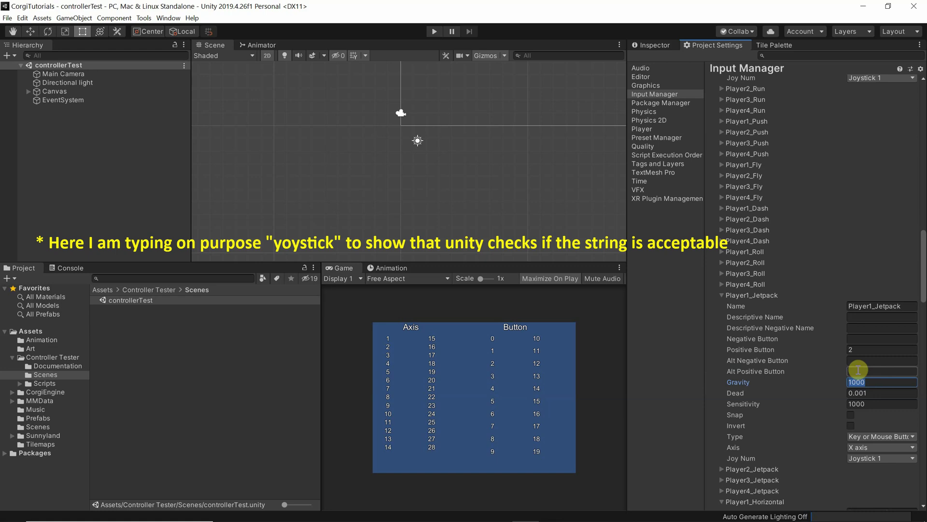
click(858, 370)
text(joystick 1 button 0)
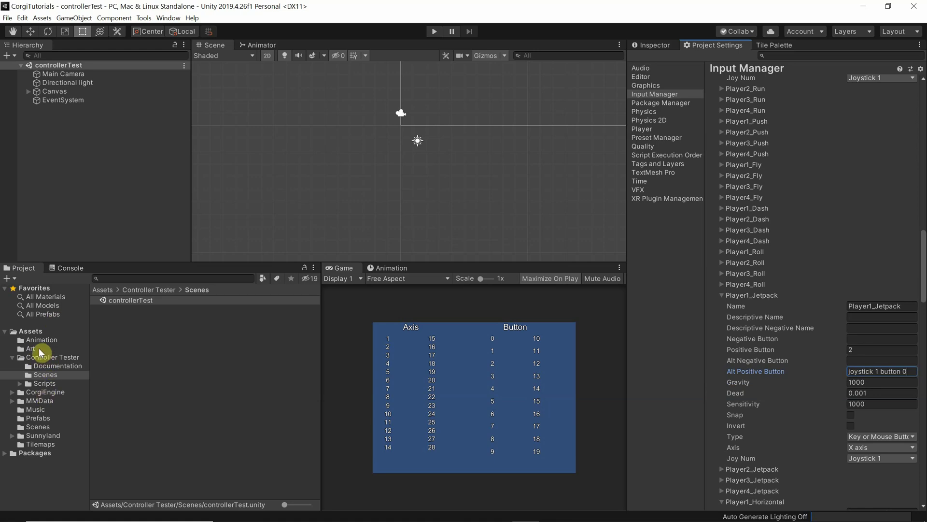
Step: Open the Sunny scene from the Scenes folder and enter Play mode
click(38, 427)
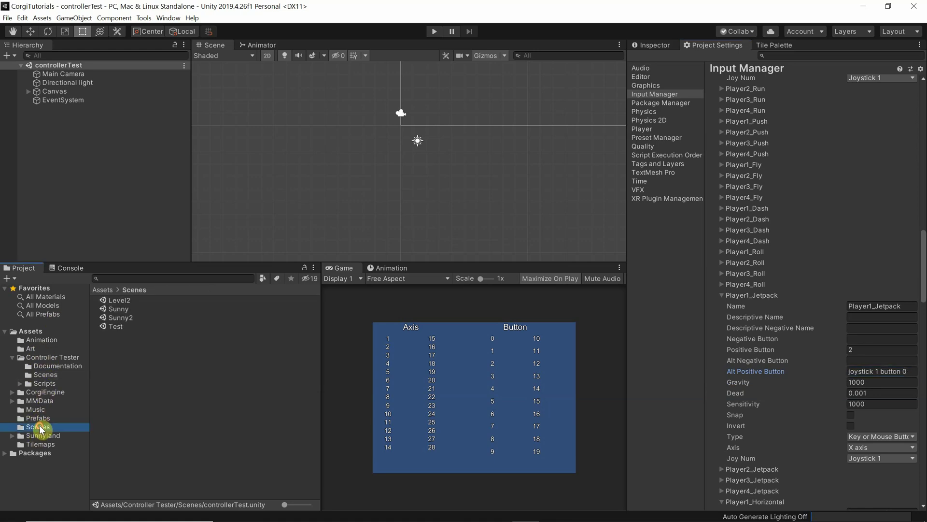
click(117, 309)
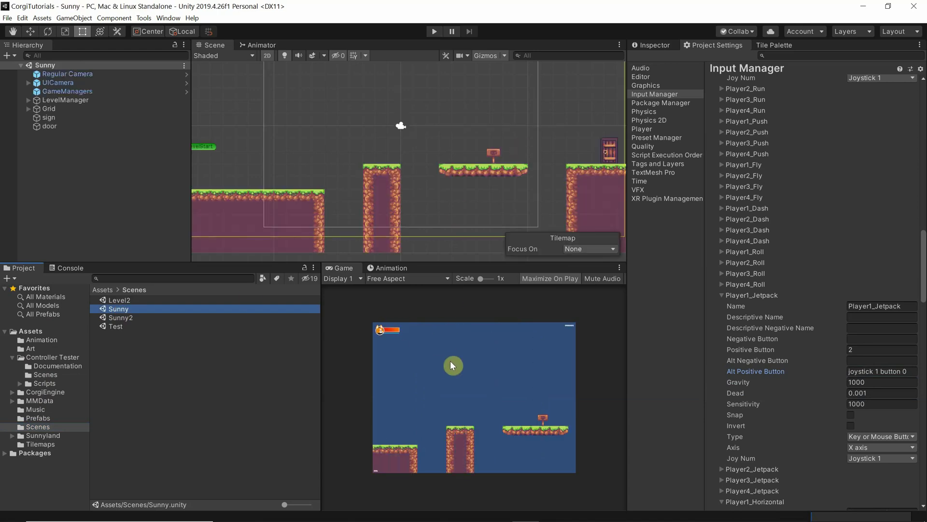
click(435, 31)
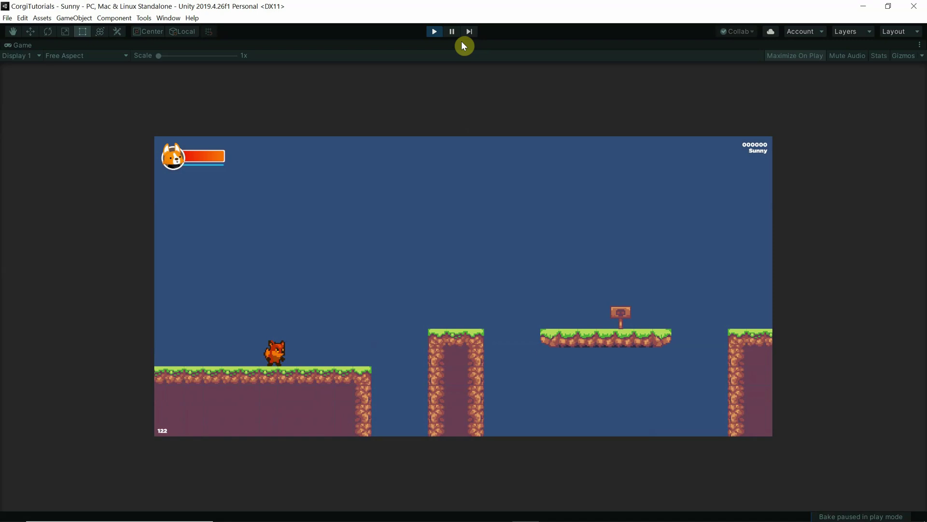
Step: Walk the fox back and forth, jump, then hop onto the pillar and off it leftward
key(Left)
key(Right)
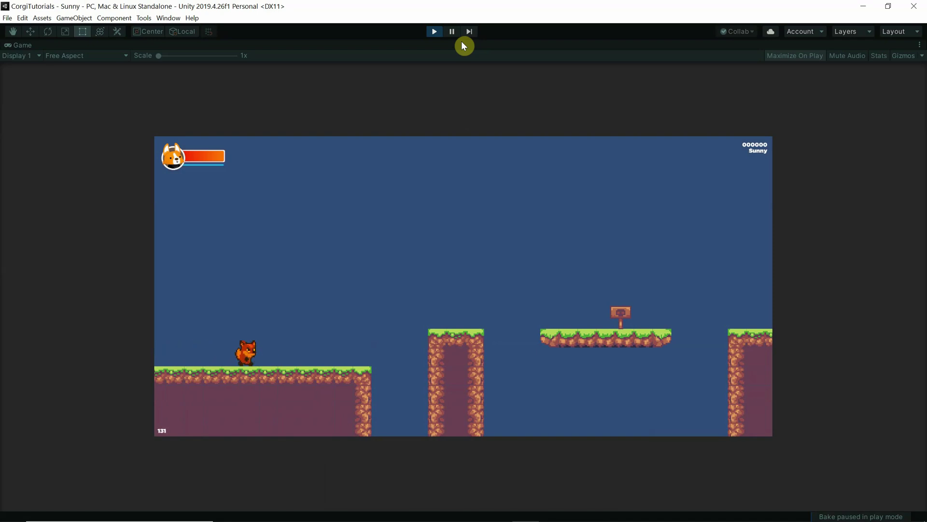
key(Left)
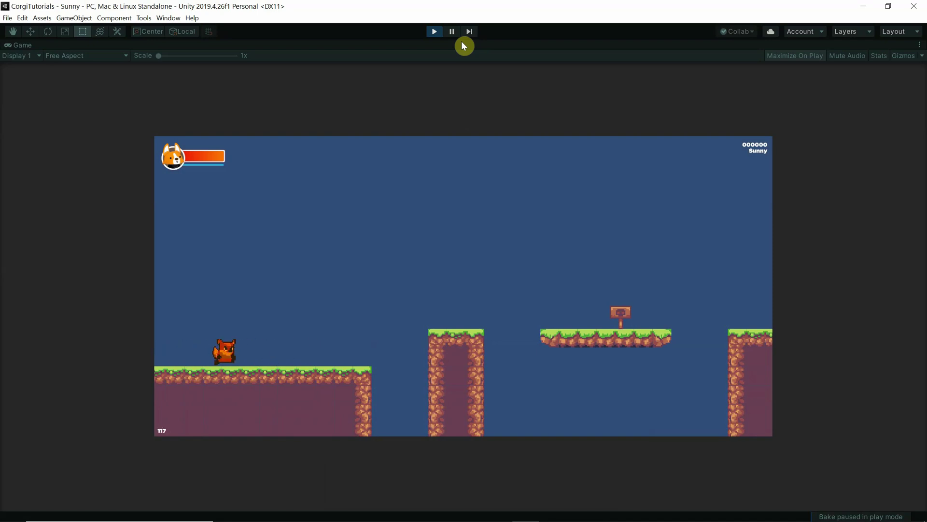
key(Right)
key(space)
key(space)
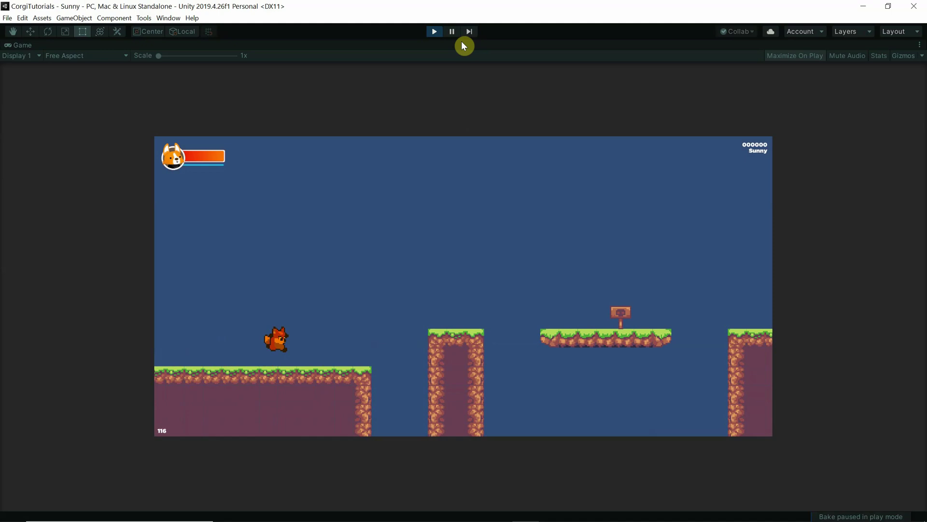
key(Right)
key(space)
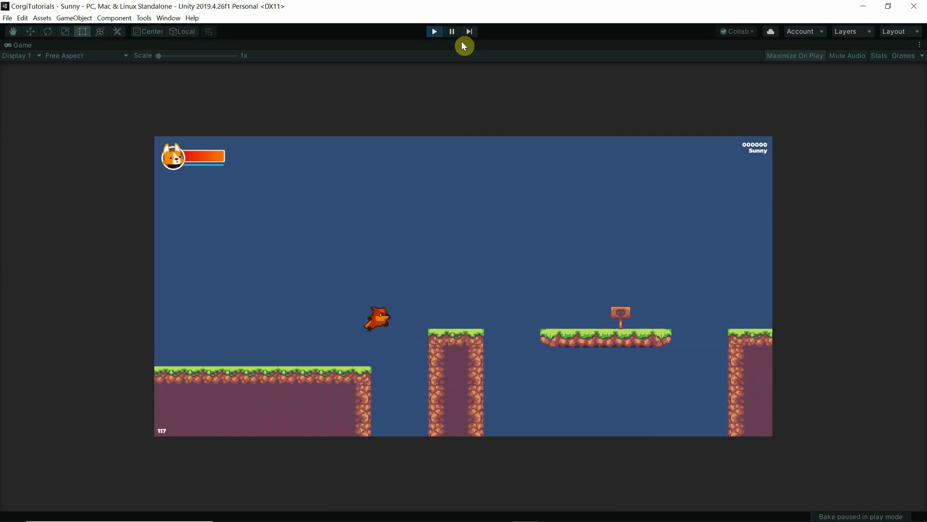
key(Left)
key(space)
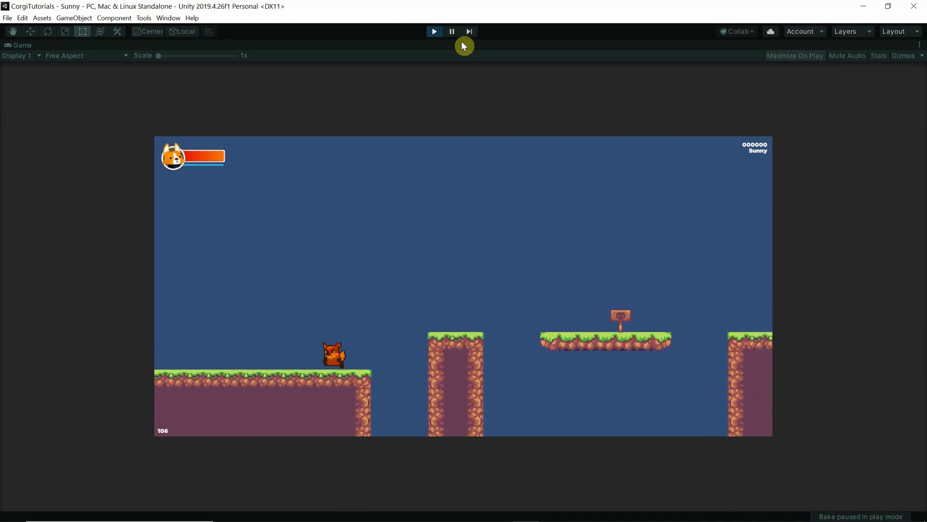
Step: Jump the fox onto the floating platform and on up toward the exit door
key(Right)
key(space)
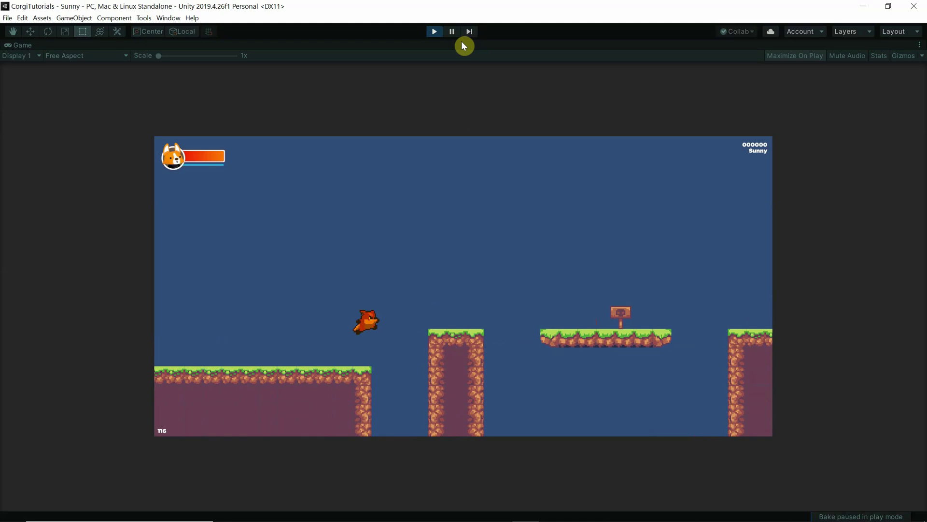
key(Left)
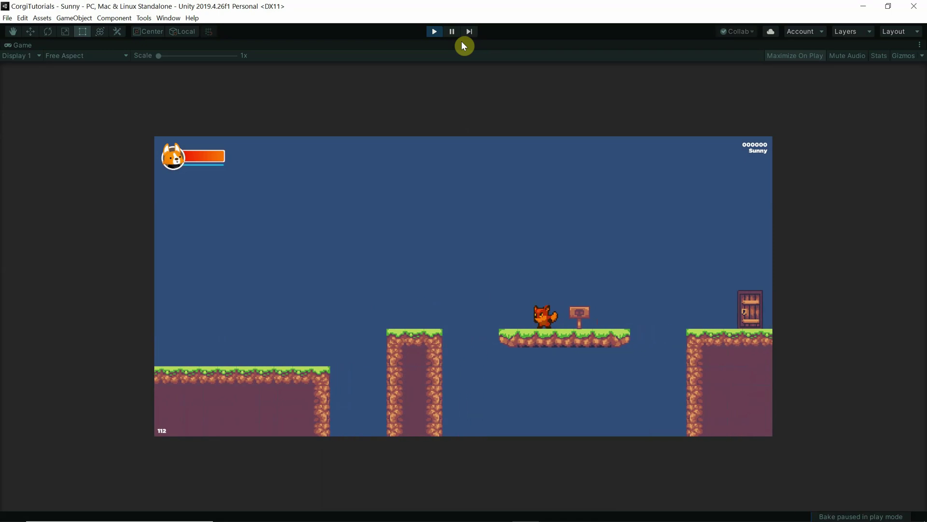
key(Right)
key(space)
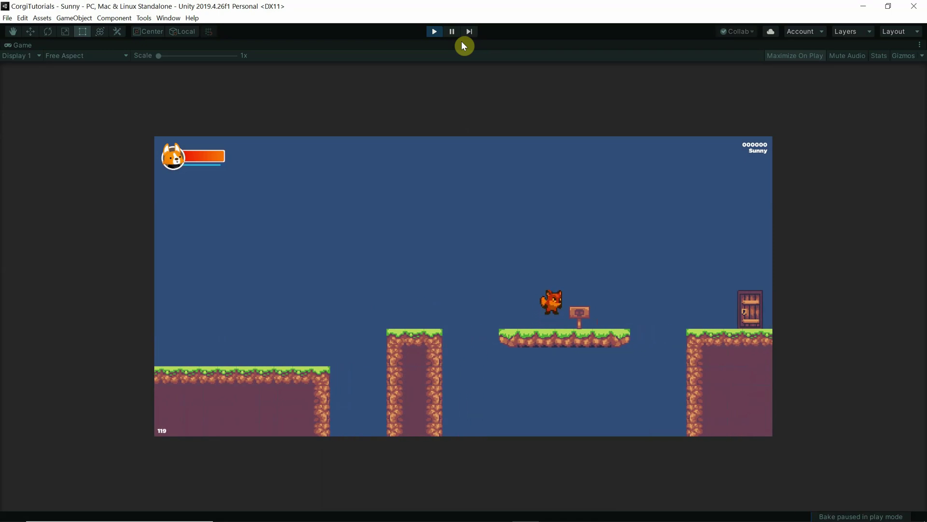
key(Right)
key(space)
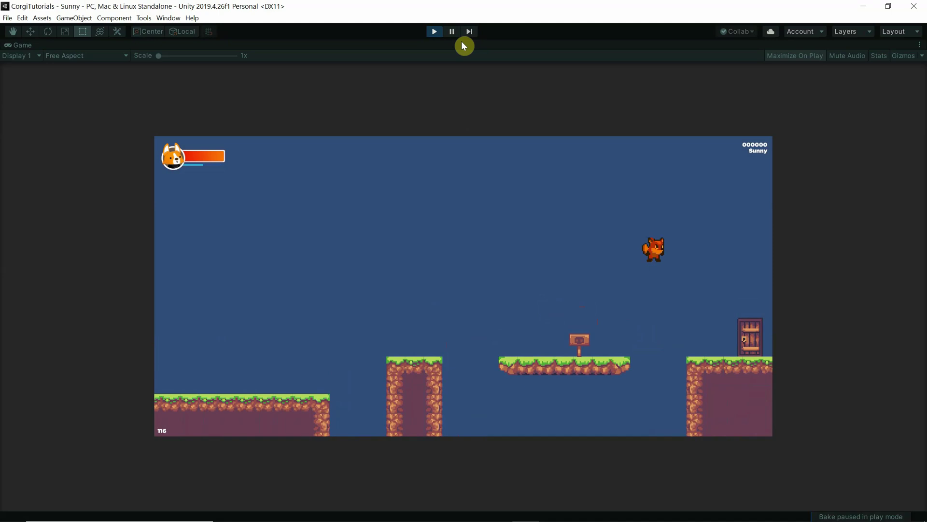
key(Right)
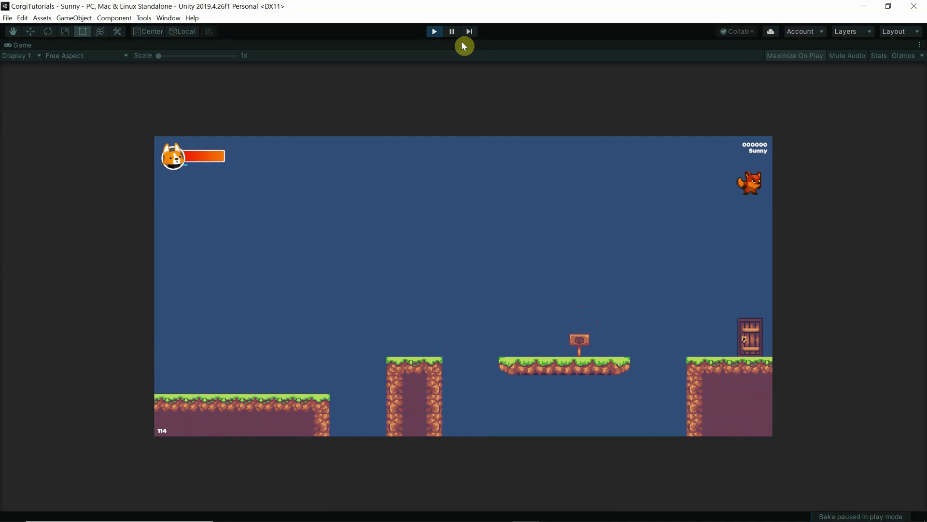